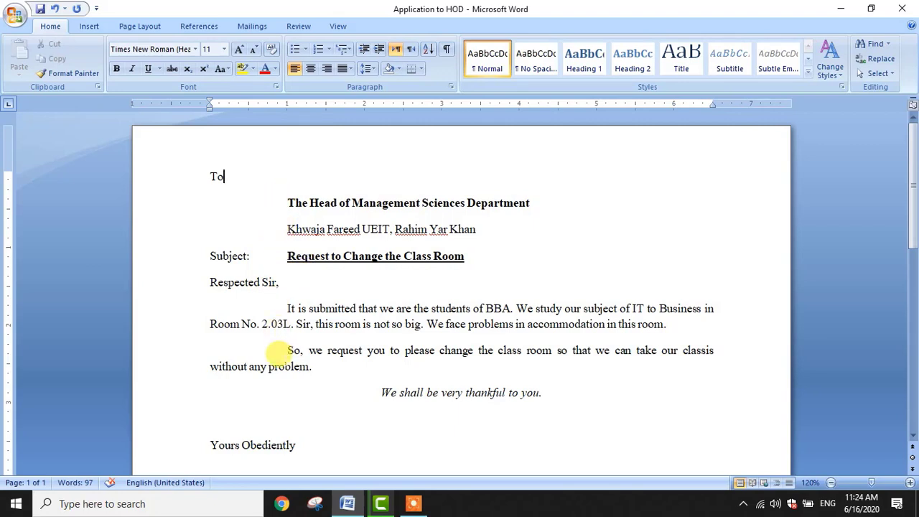
Review the application letter from the heading through the body to the signature and date lines.
scroll(353, 371, "down", 2)
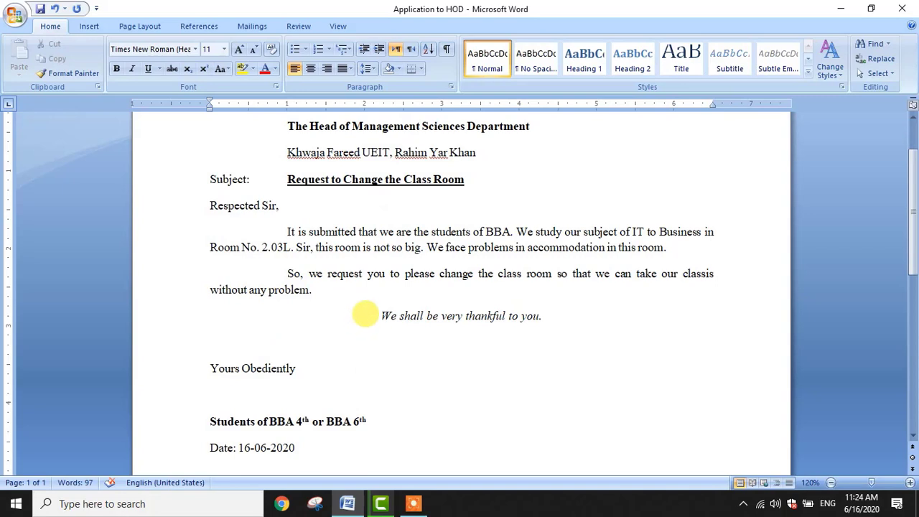
left_click_drag(365, 314, 538, 321)
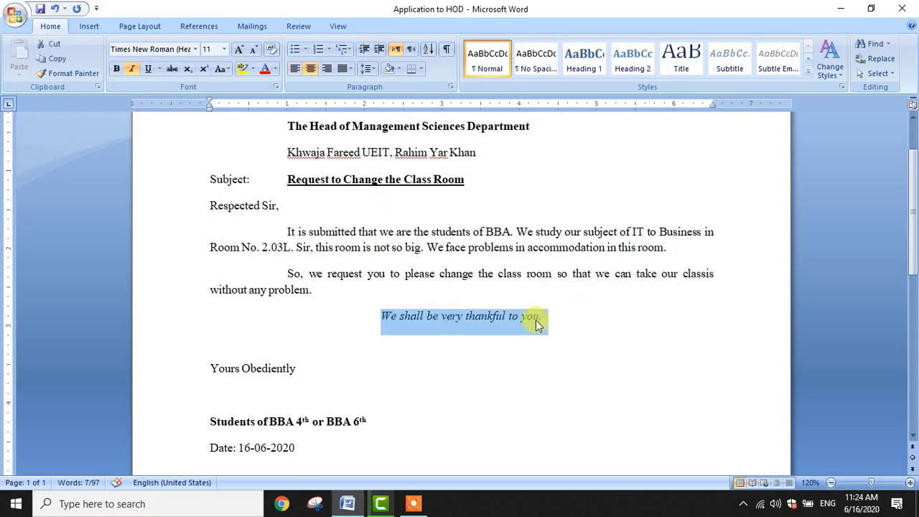
scroll(212, 395, "down", 2)
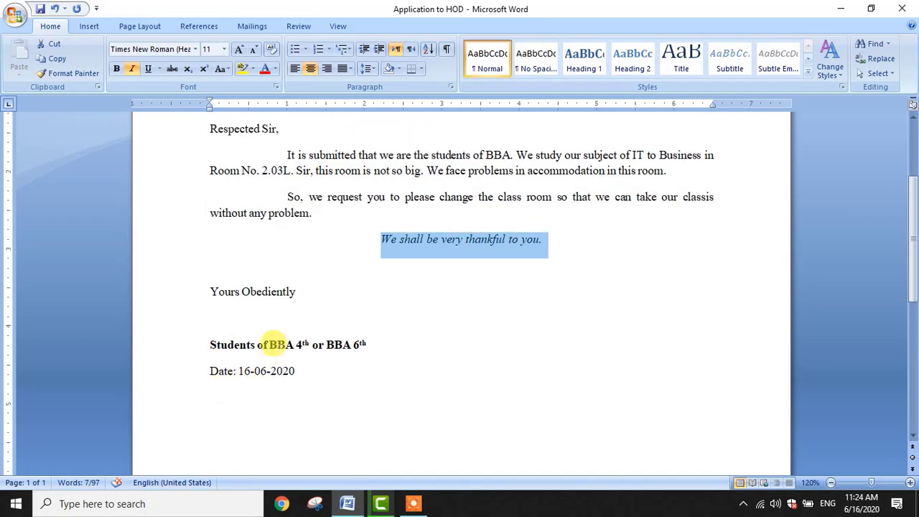
scroll(269, 341, "up", 2)
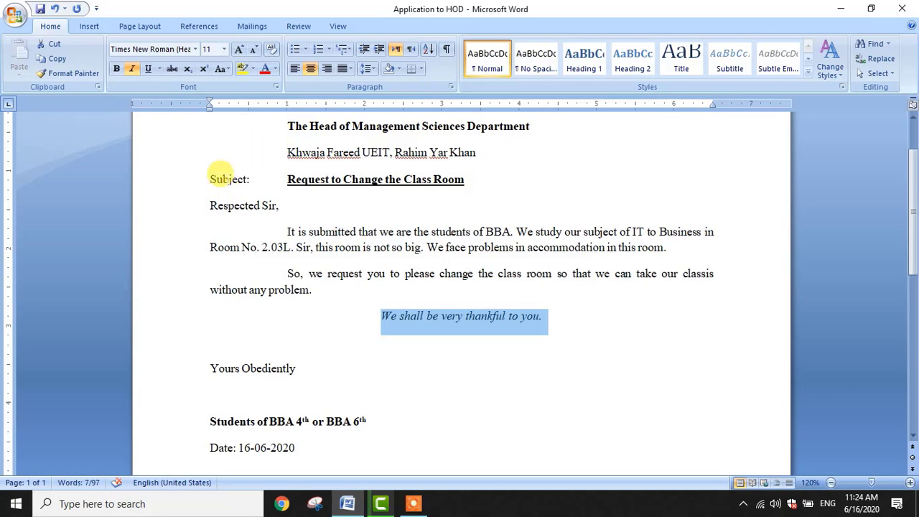
scroll(226, 191, "up", 1)
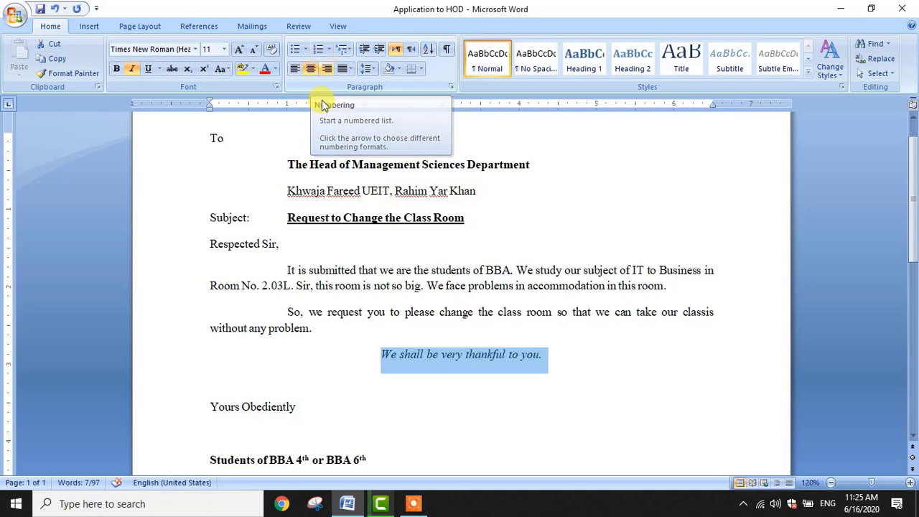
scroll(280, 423, "down", 3)
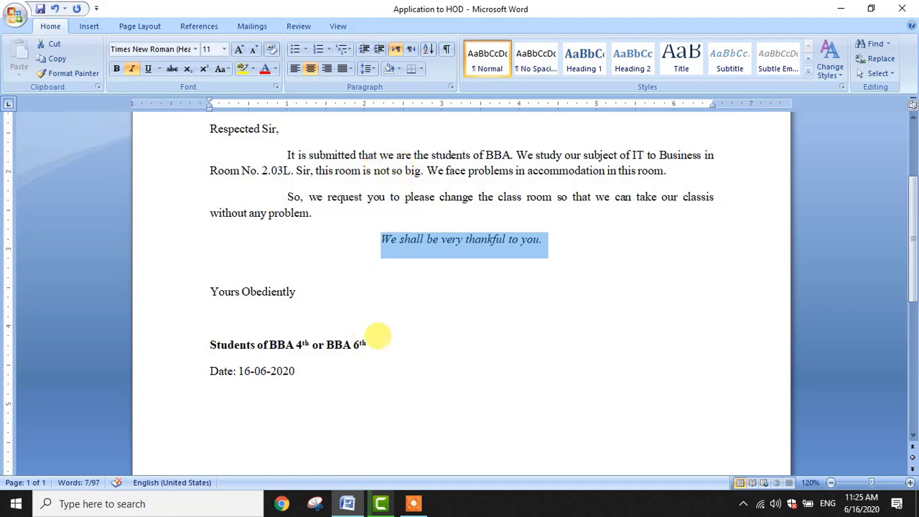
Delete the bold line "Students of BBA 4th or BBA 6th" above the date.
left_click(363, 337)
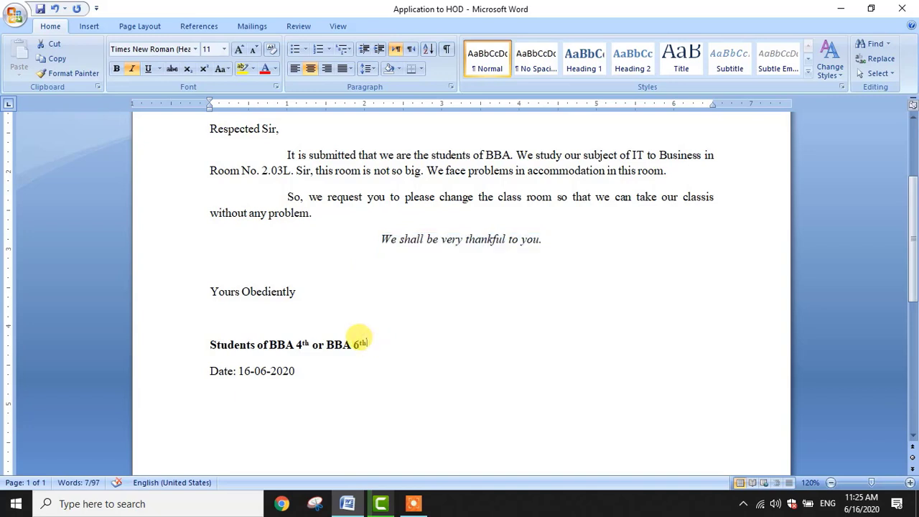
left_click_drag(363, 341, 205, 344)
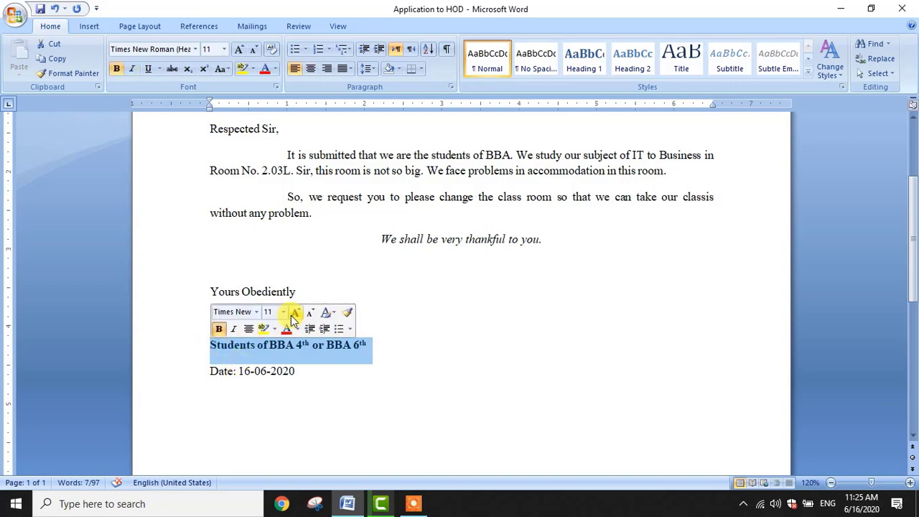
key("Delete")
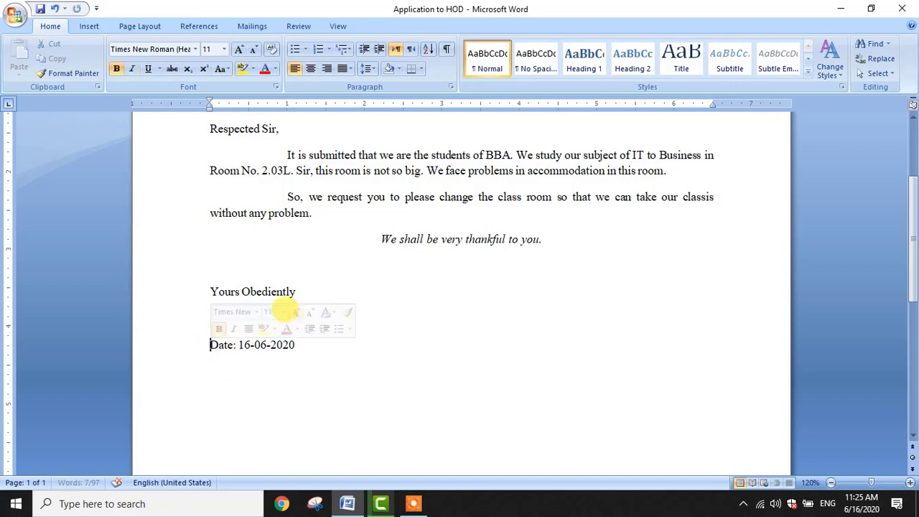
Start a numbered list below "Yours Obediently" and enter the first student's full name and roll number in bold.
left_click(287, 310)
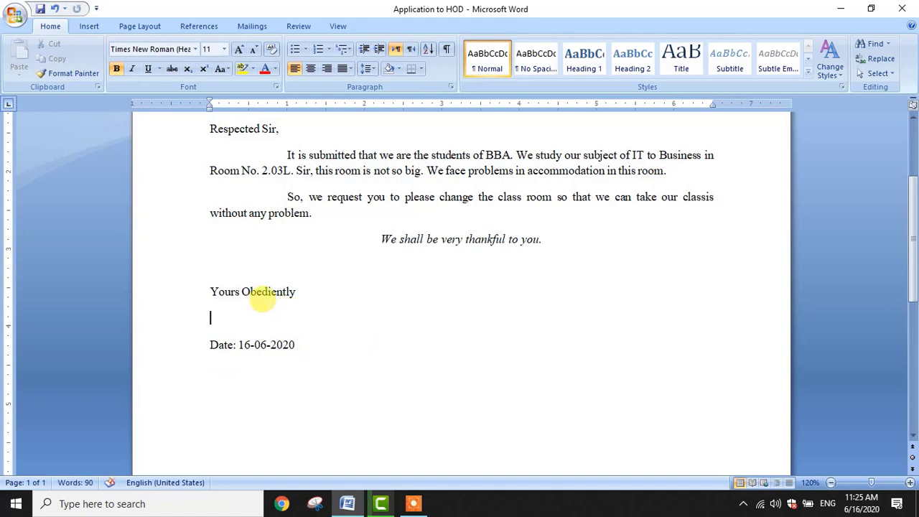
left_click(321, 52)
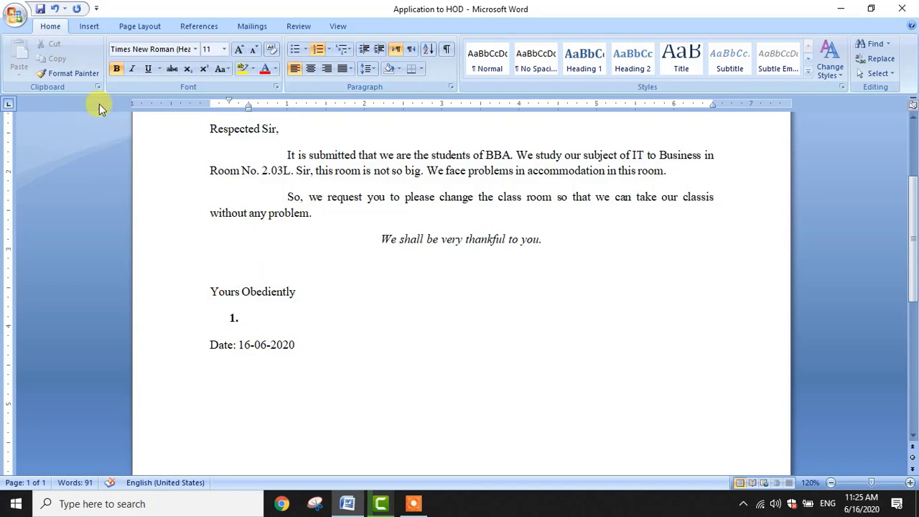
left_click(116, 70)
type("Muhammad Ahmed")
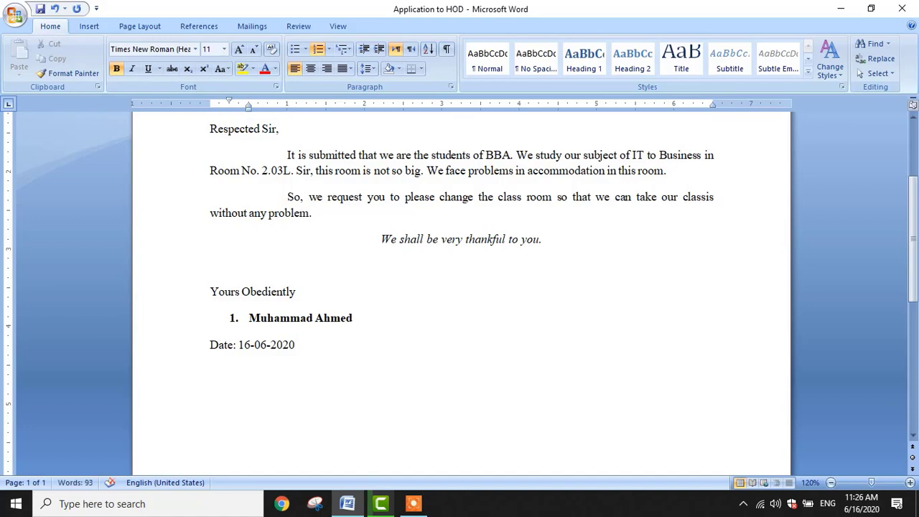
type(" BBA010101")
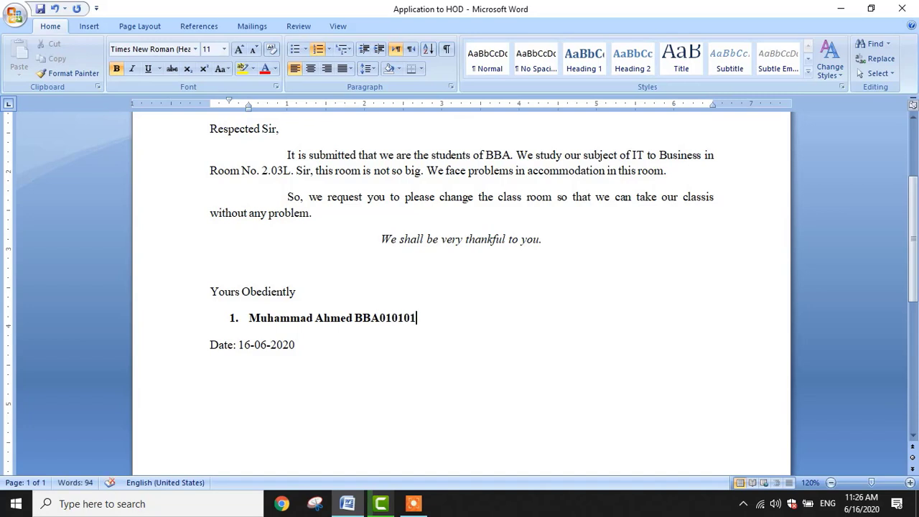
Add a second list item with the second student's full name and roll number.
key("Return")
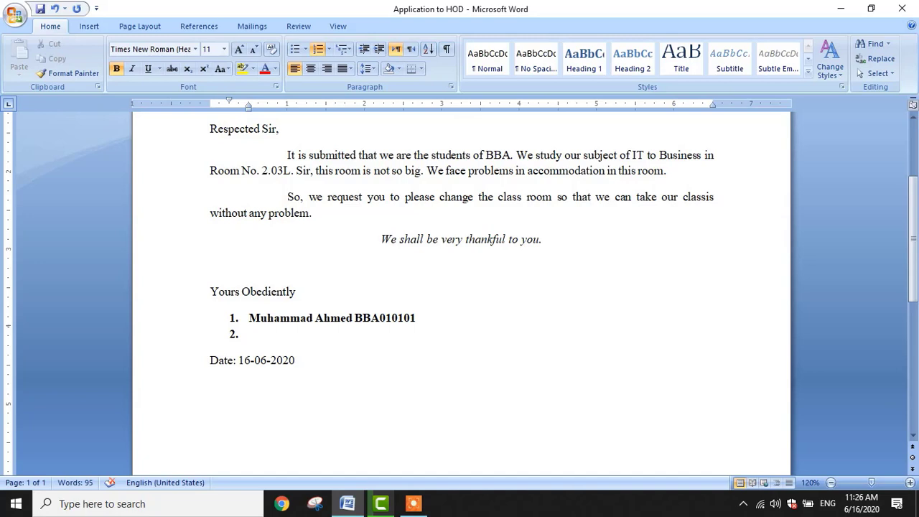
type("Imtiaz Ala")
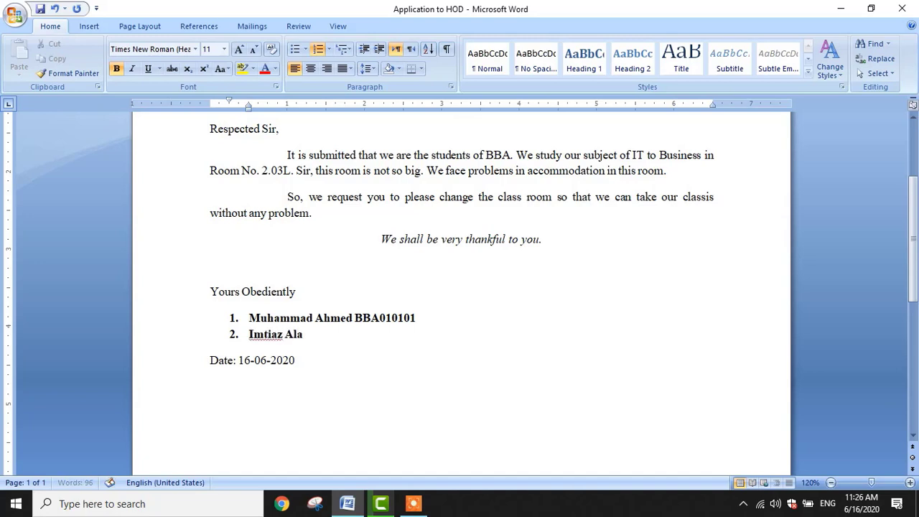
type("m BBA 010102")
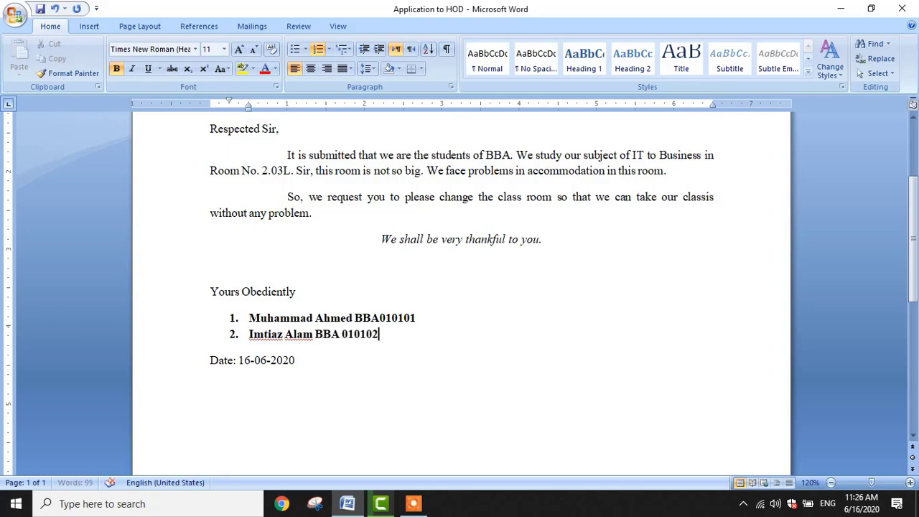
Add a third list item with the third student's first name, capitalizing only its first letter.
key("Return")
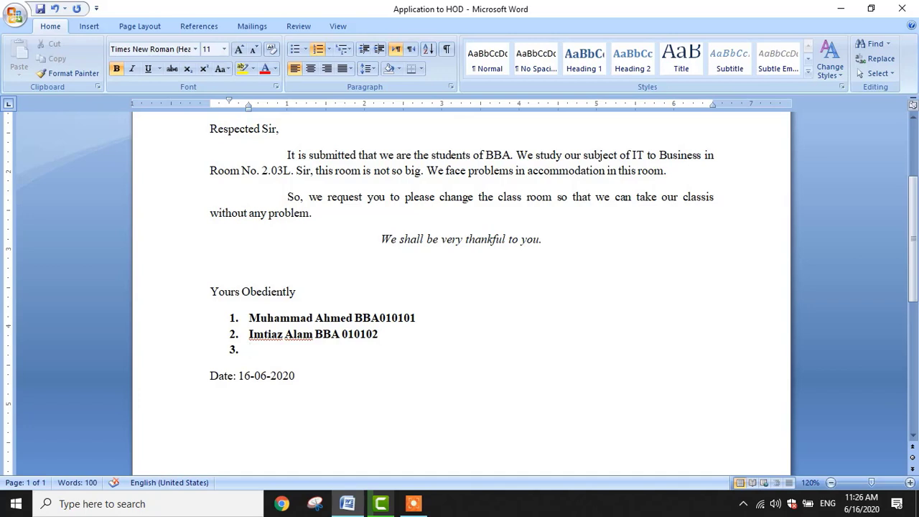
type("KAshif")
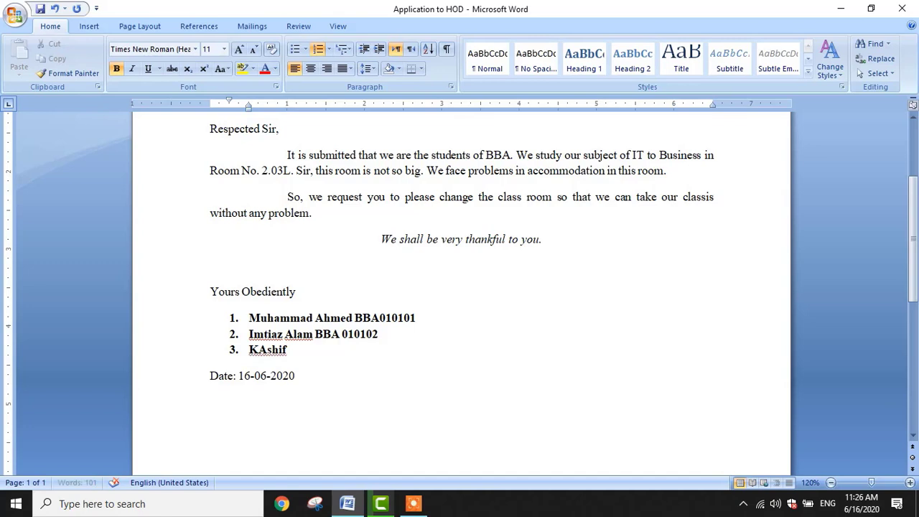
key("BackSpace")
key("BackSpace")
key("BackSpace")
key("BackSpace")
key("BackSpace")
type("ashif")
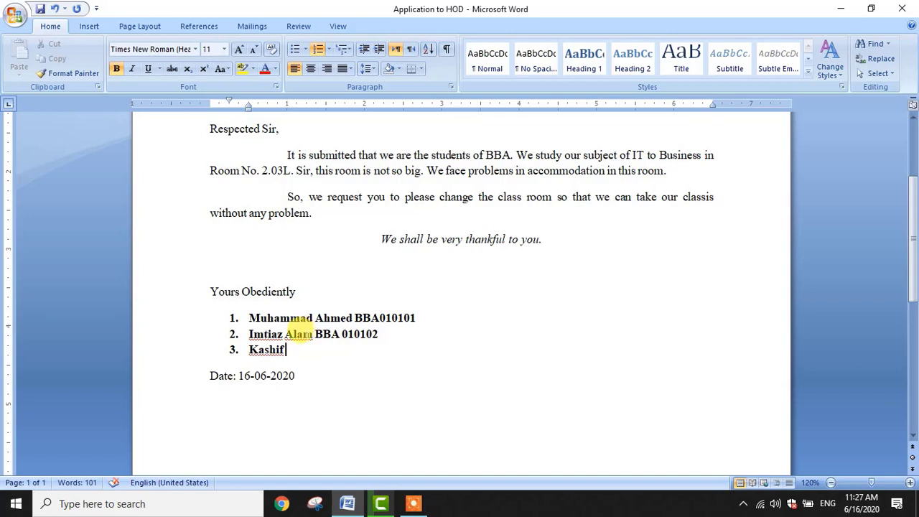
Add the second student's flagged surname and first name to the spelling dictionary.
right_click(311, 335)
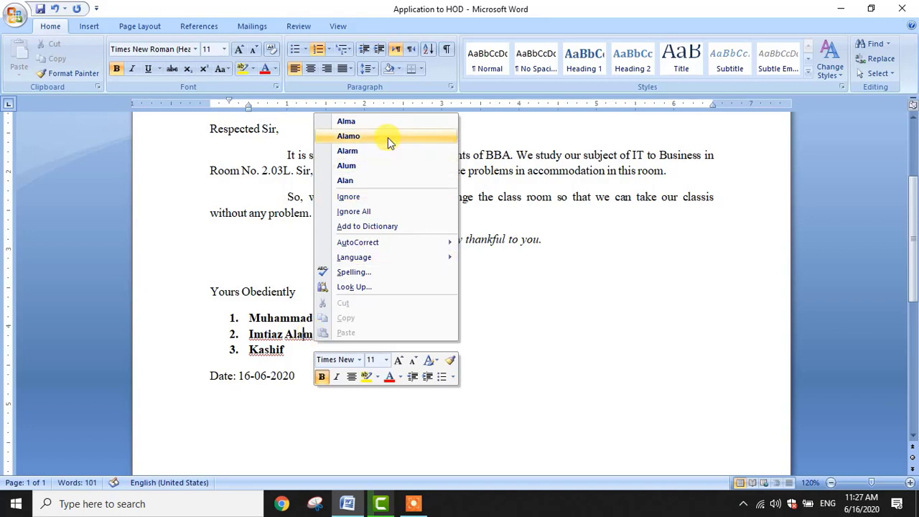
left_click(382, 227)
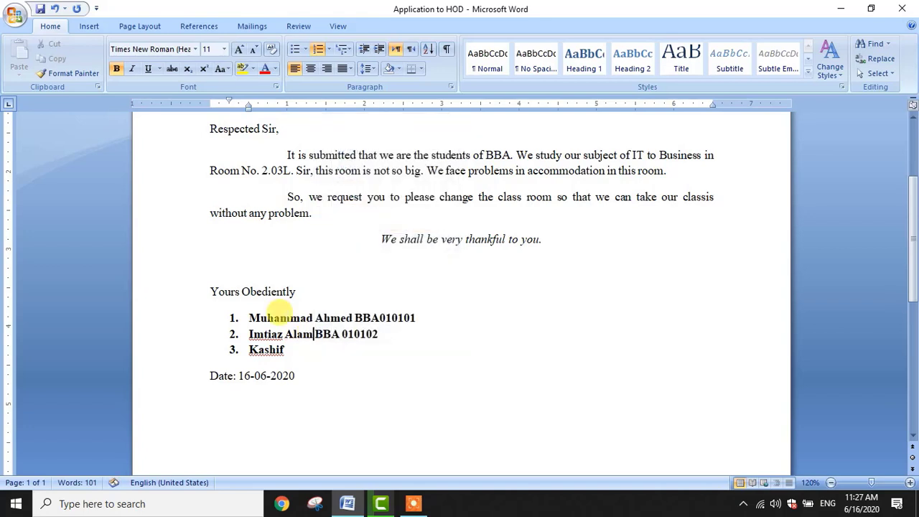
right_click(262, 336)
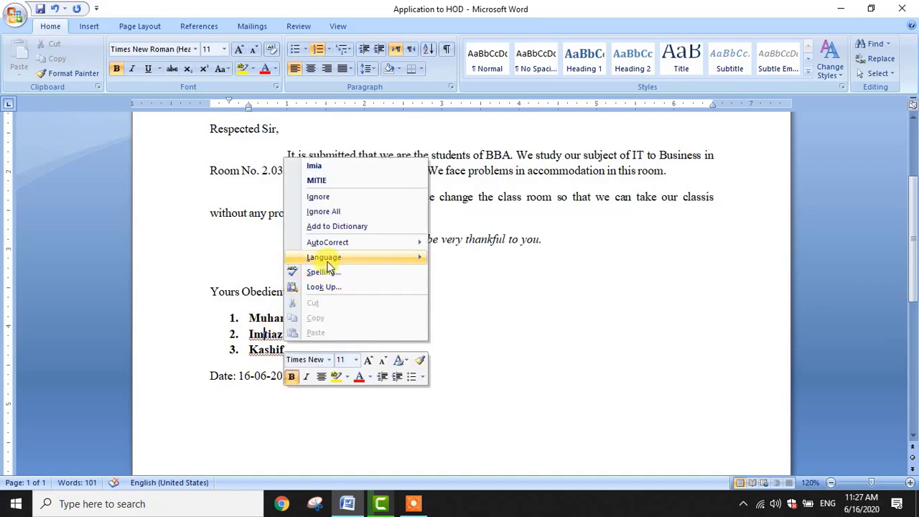
left_click(347, 226)
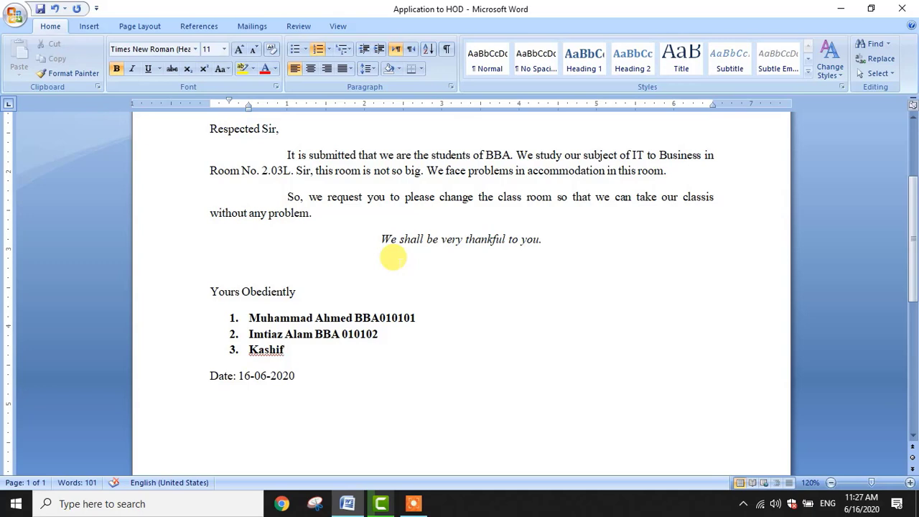
Complete the third list item with the student's surname and roll number.
type("Ma")
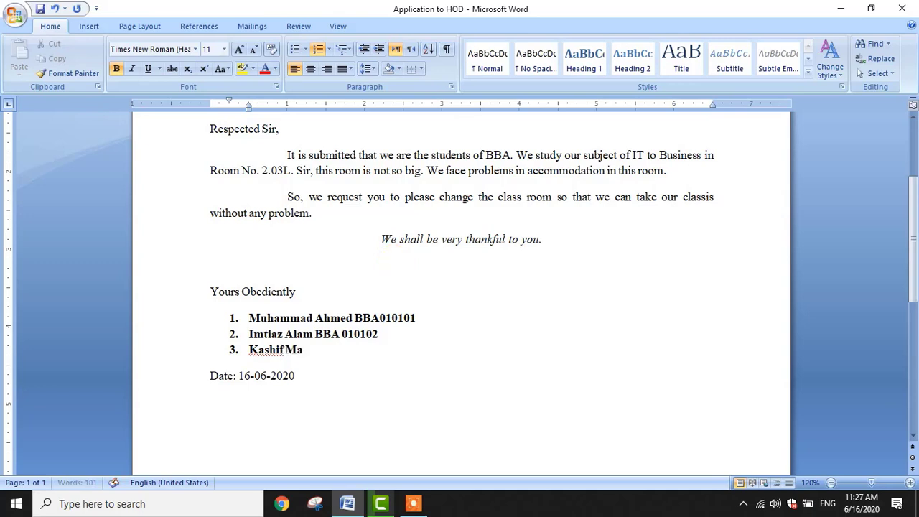
type("hmood BBA")
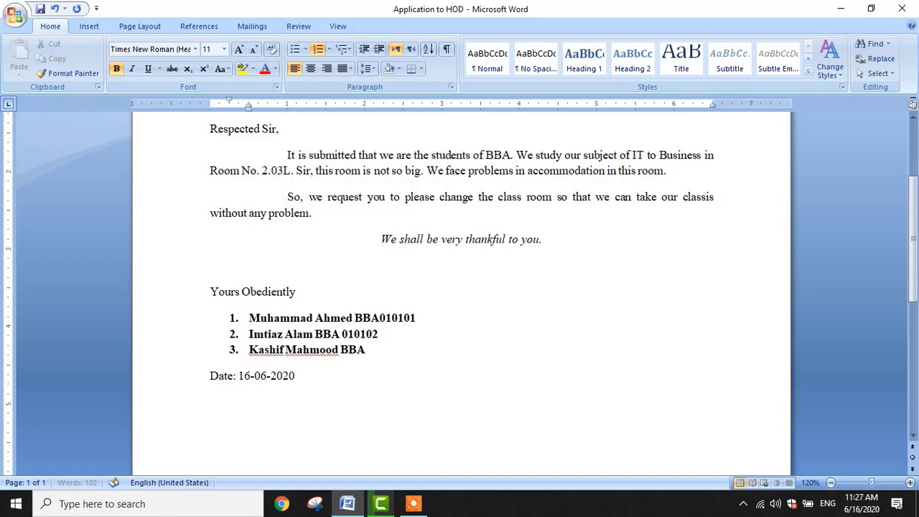
type(" 010103")
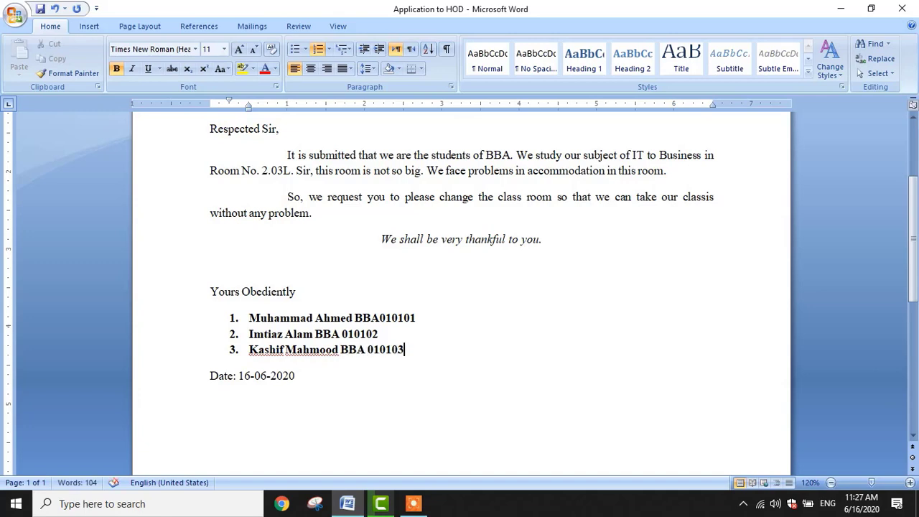
Try ending the numbered list with an empty fourth item after the third student's entry.
key("Return")
key("Return")
key("BackSpace")
key("BackSpace")
key("Return")
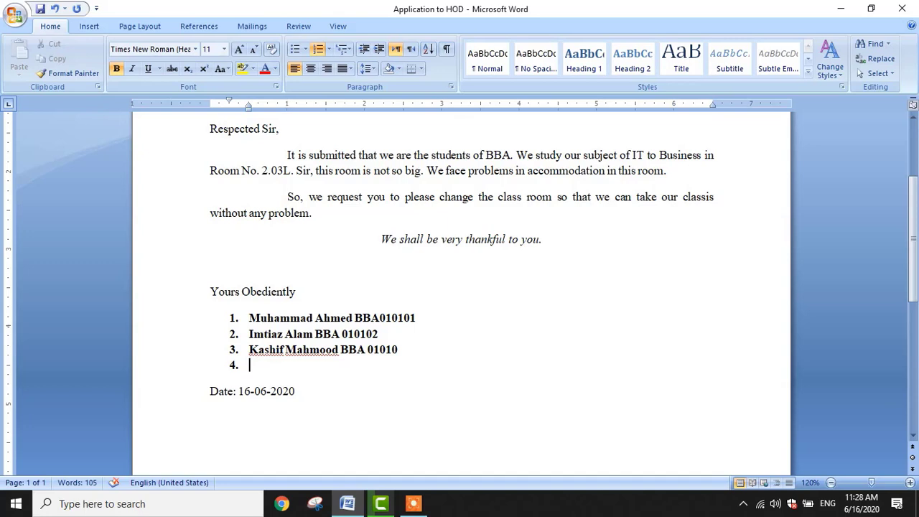
key("Return")
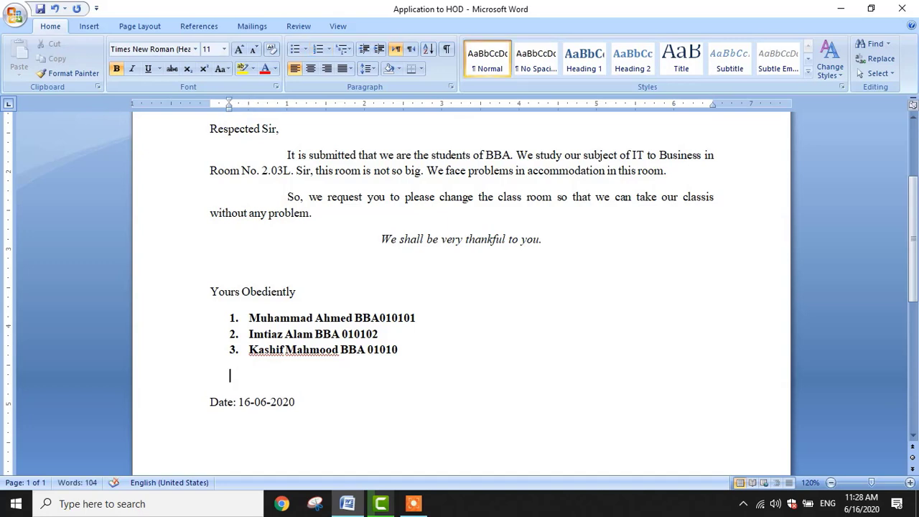
key("BackSpace")
key("BackSpace")
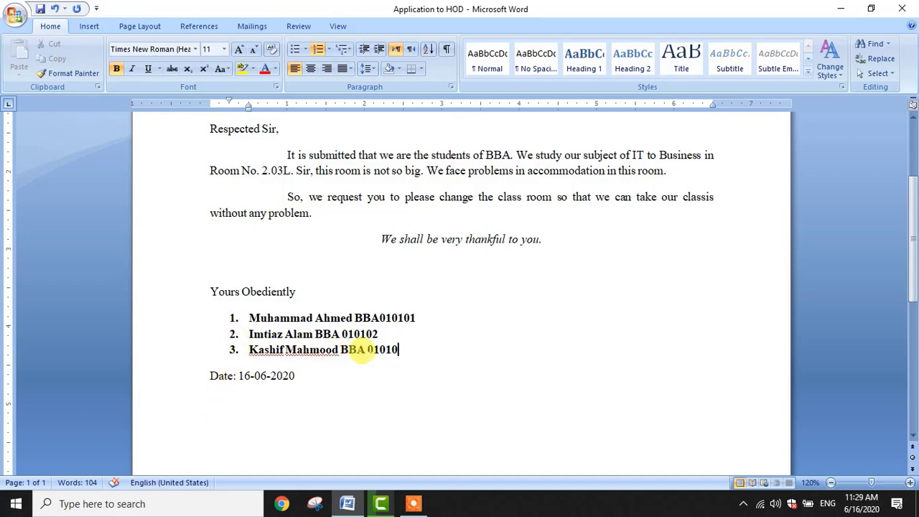
Change the numbering format of all three student entries to the 1), 2), 3) style.
left_click_drag(417, 349, 221, 307)
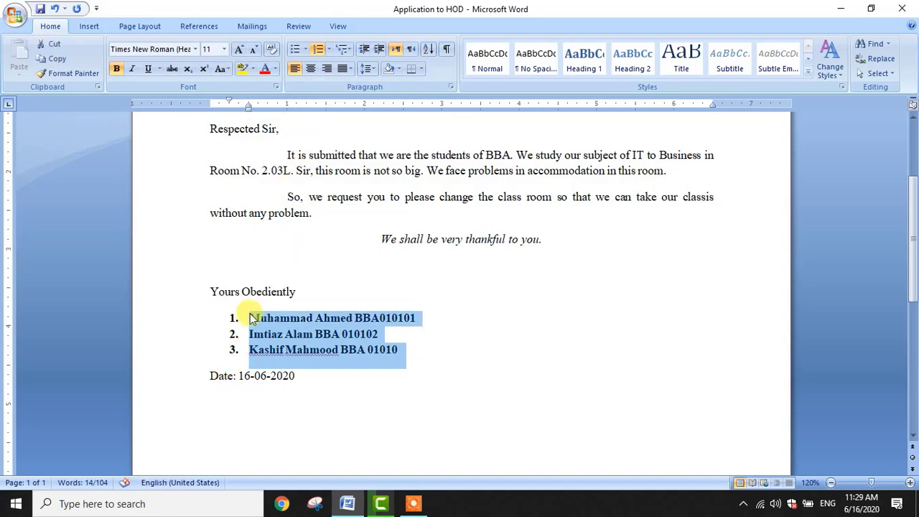
left_click(331, 51)
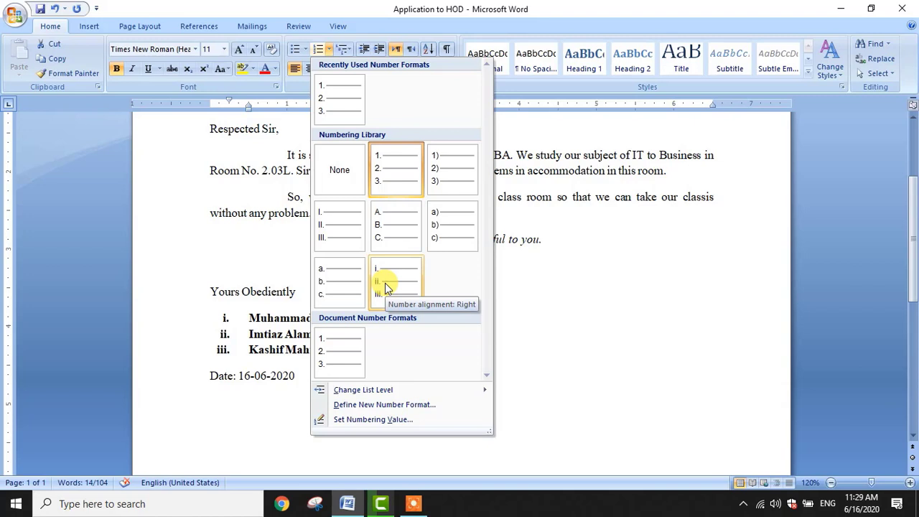
left_click(440, 179)
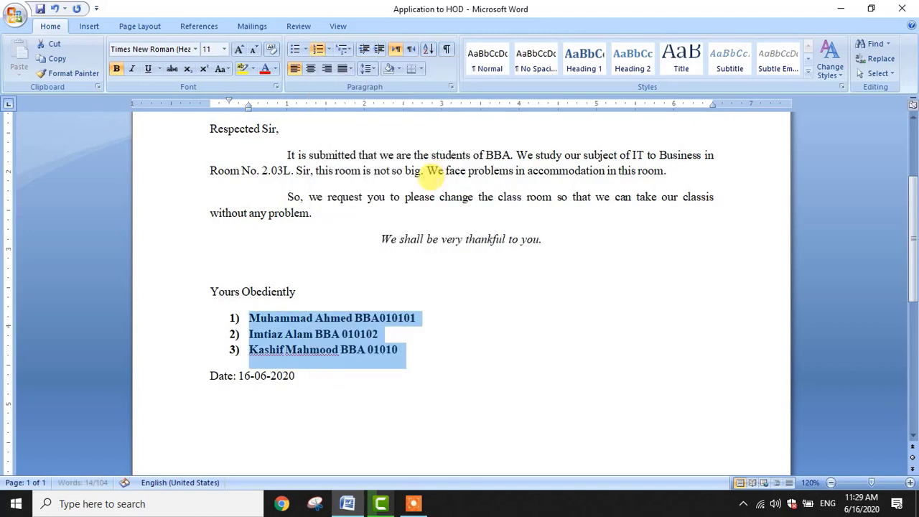
Delete the second student's entry from the numbered list and undo the deletion.
left_click(259, 334)
left_click_drag(387, 333, 253, 336)
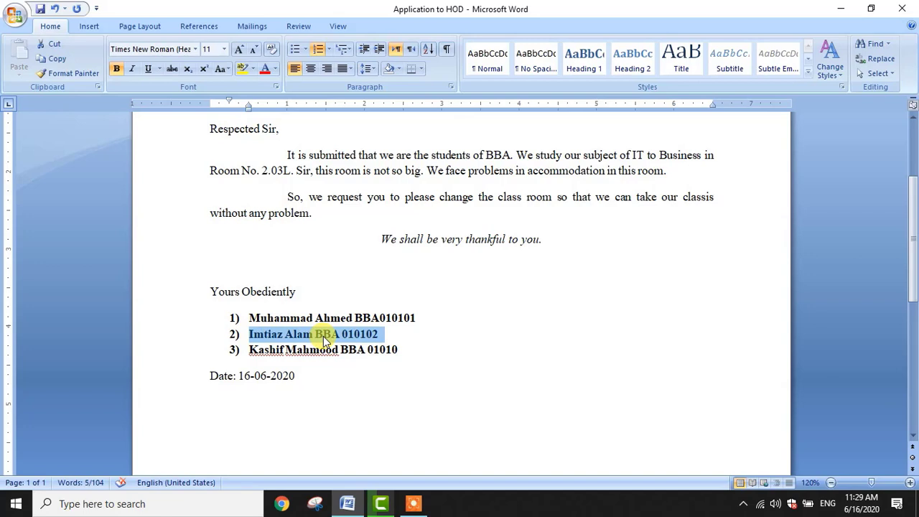
key("Delete")
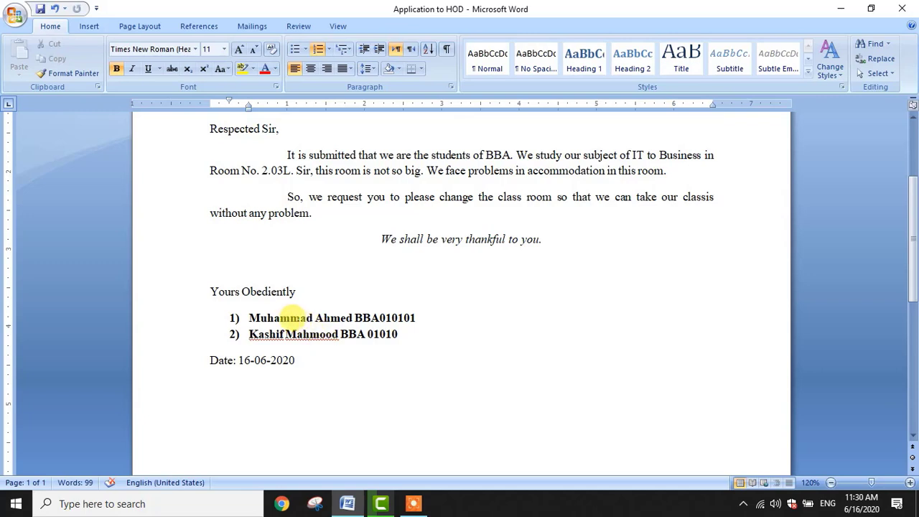
left_click(55, 10)
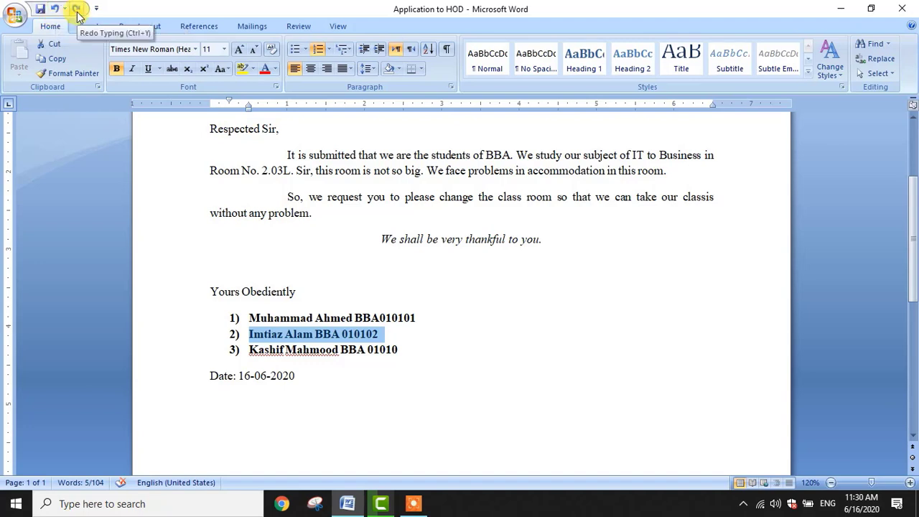
Remove the second student's entry from the numbered list once more and restore it.
key("Delete")
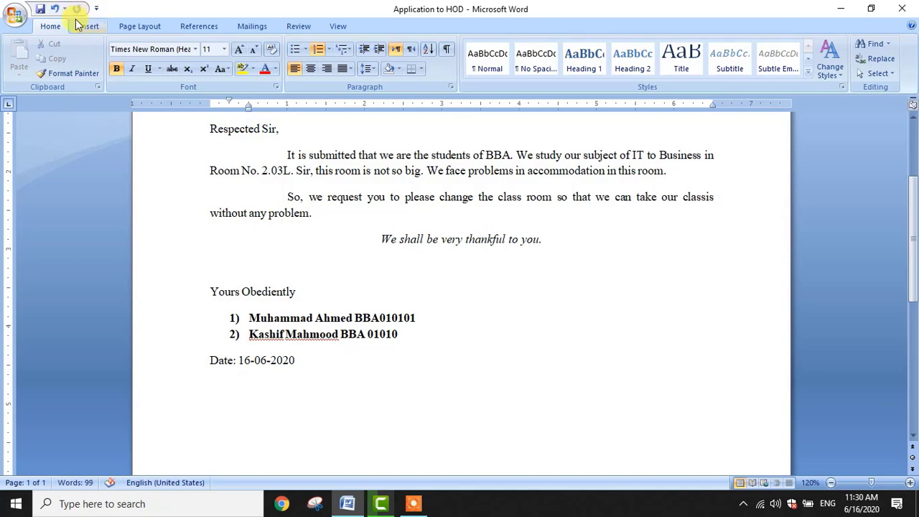
left_click(54, 9)
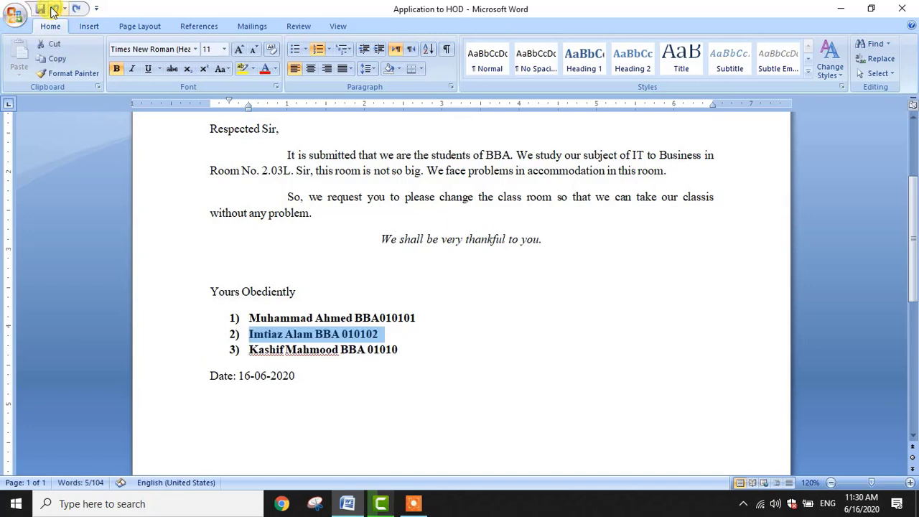
left_click(317, 352)
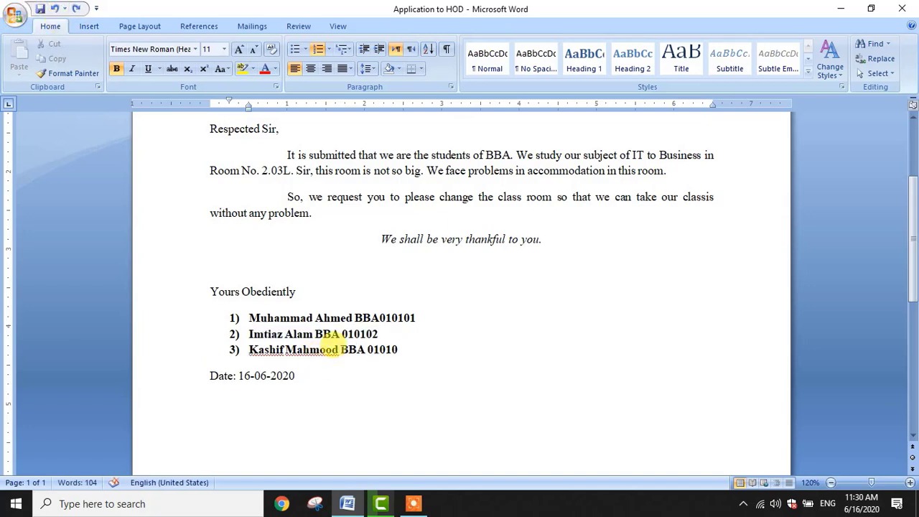
left_click(395, 336)
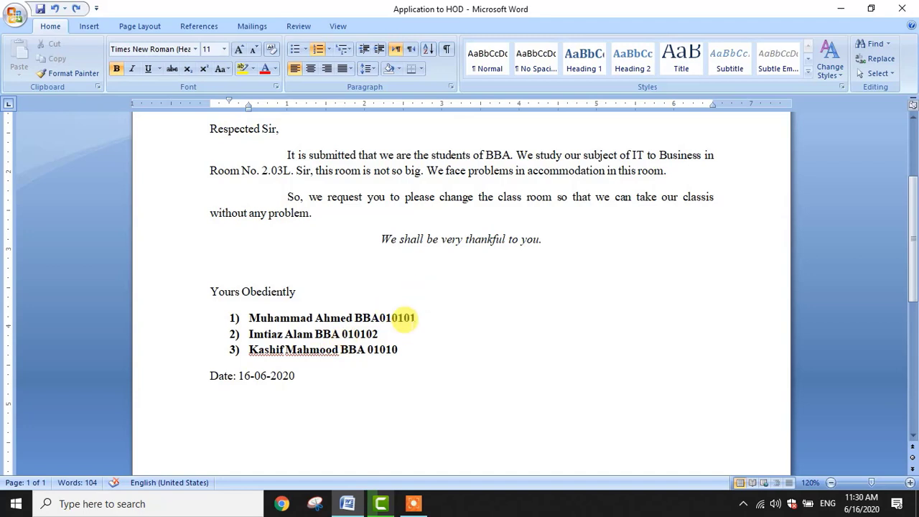
Set the line spacing to 2.0 for the text from "Respected Sir," through "We shall be very thankful to you.".
scroll(402, 316, "up", 2)
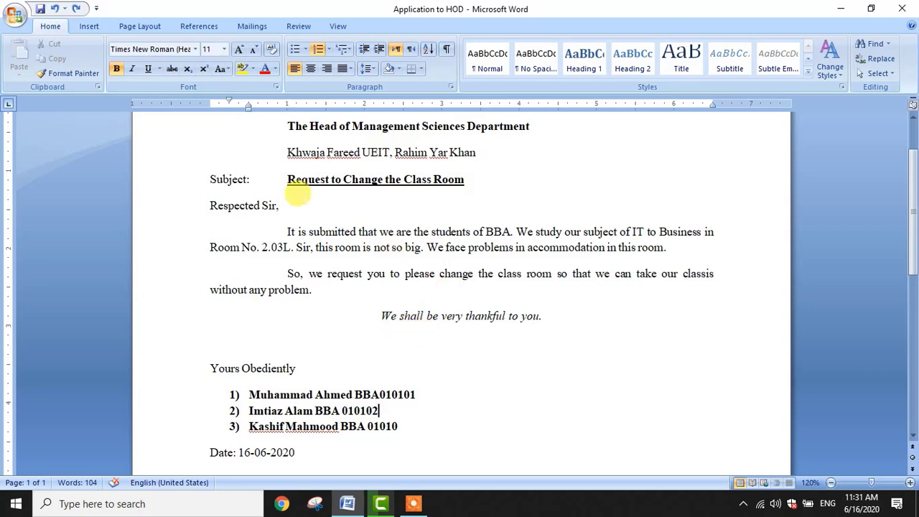
left_click_drag(177, 207, 261, 323)
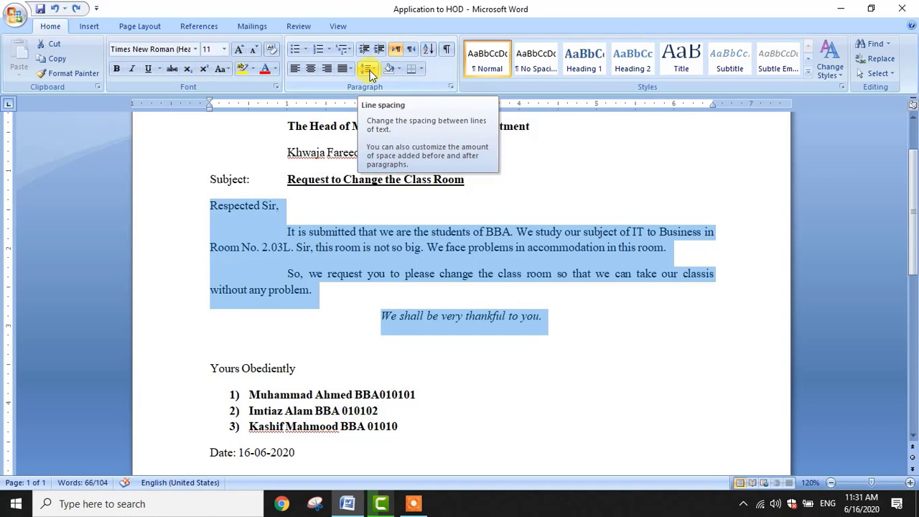
left_click(369, 74)
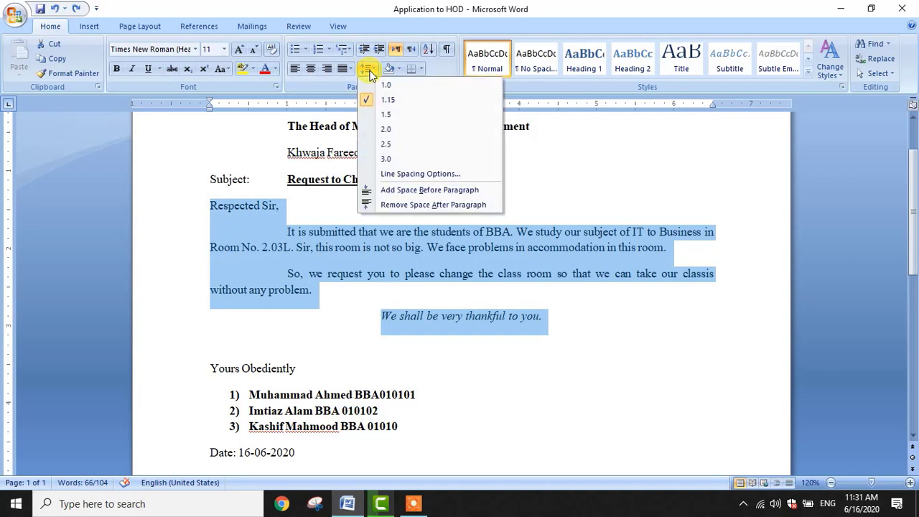
left_click(379, 128)
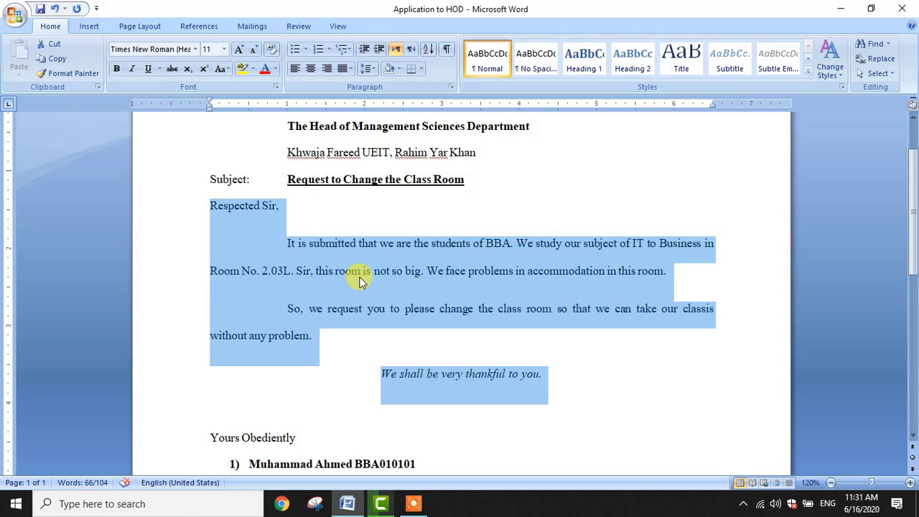
Add space before the paragraphs from the salutation through the thank-you line and remove the space after them.
left_click(374, 71)
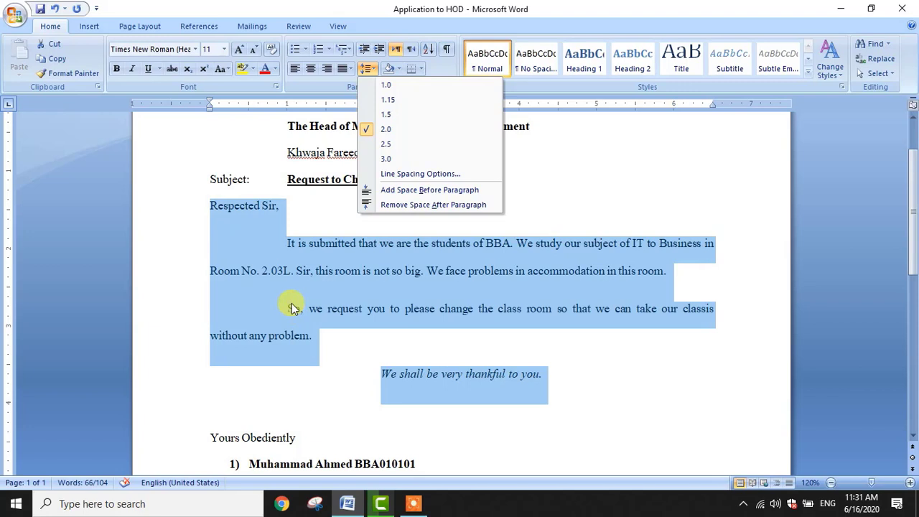
left_click(427, 195)
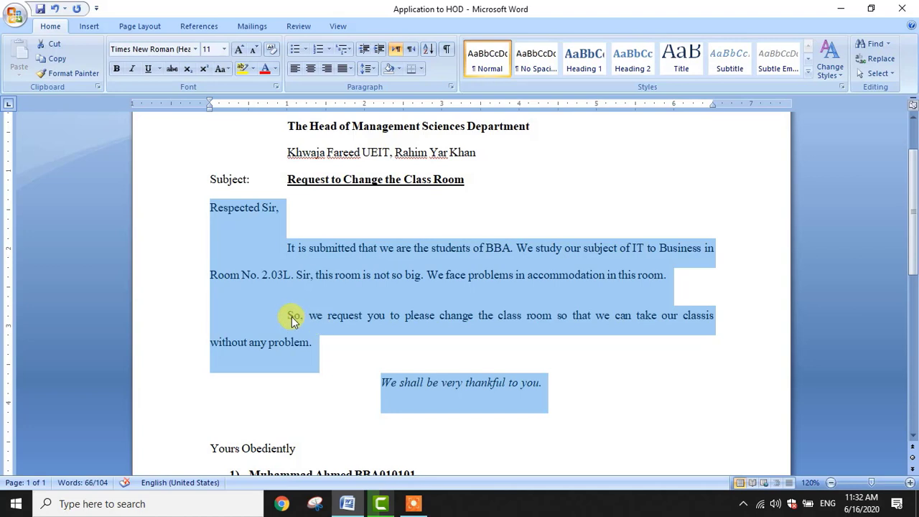
left_click(370, 68)
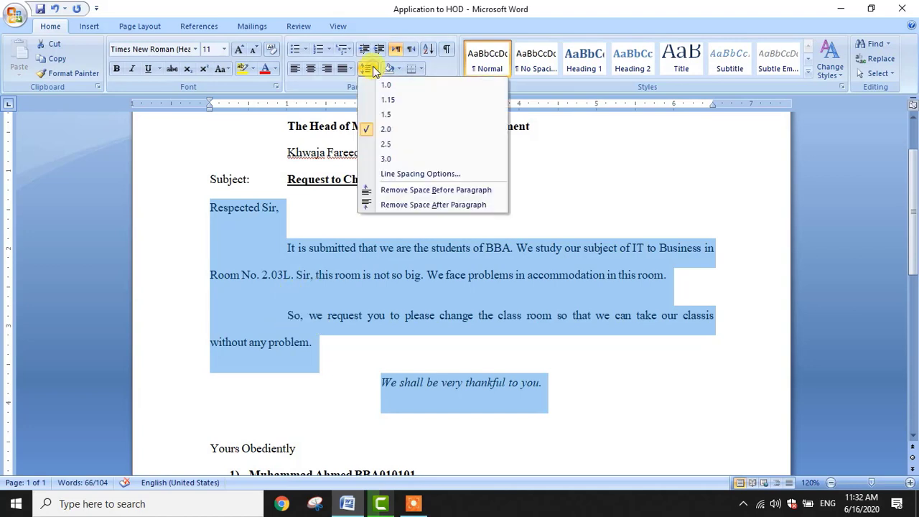
left_click(395, 205)
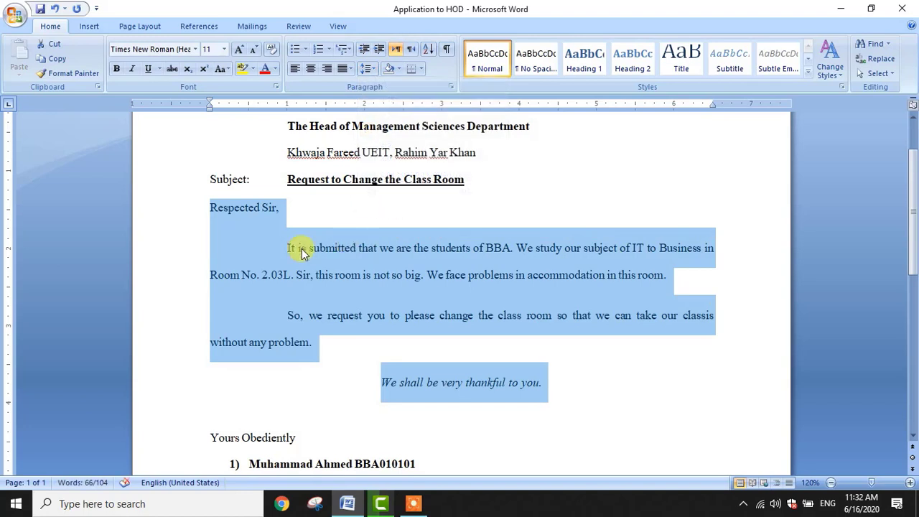
left_click(287, 209)
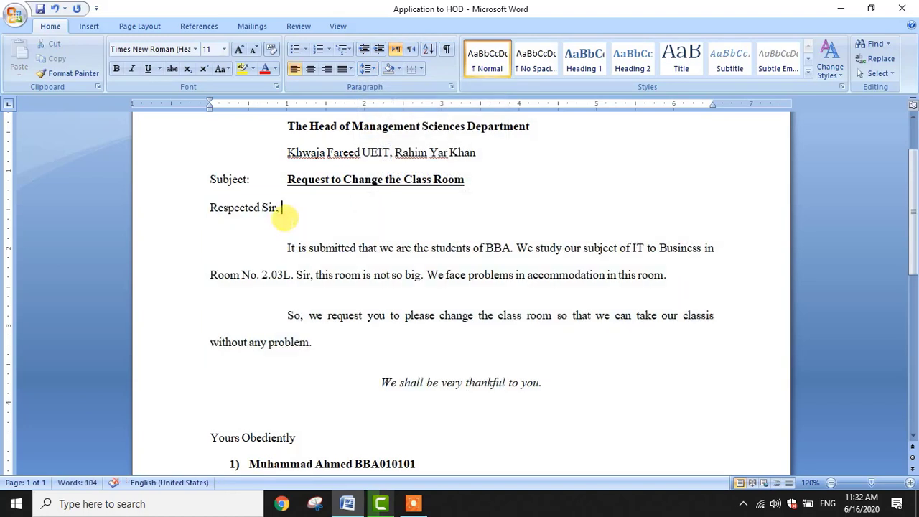
Remove the space after the department and university address lines, and insert an empty line above the Subject line.
scroll(287, 173, "up", 1)
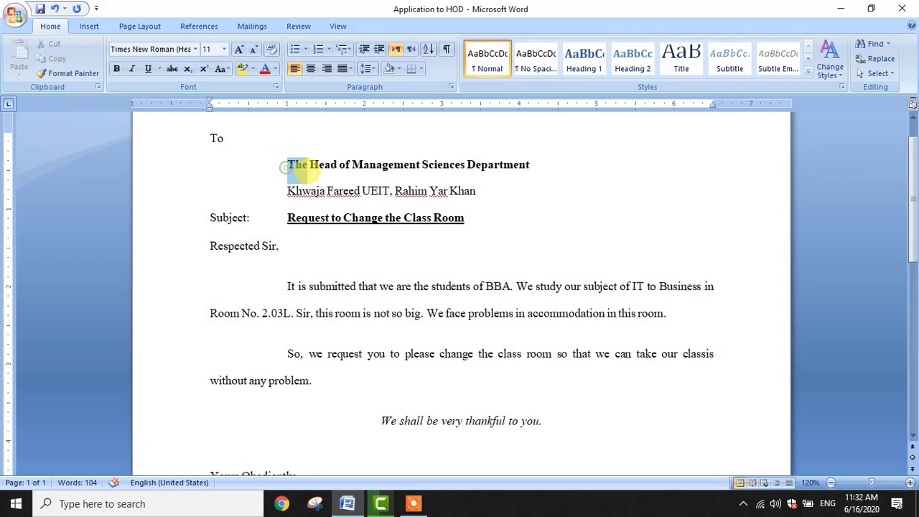
left_click_drag(287, 165, 466, 189)
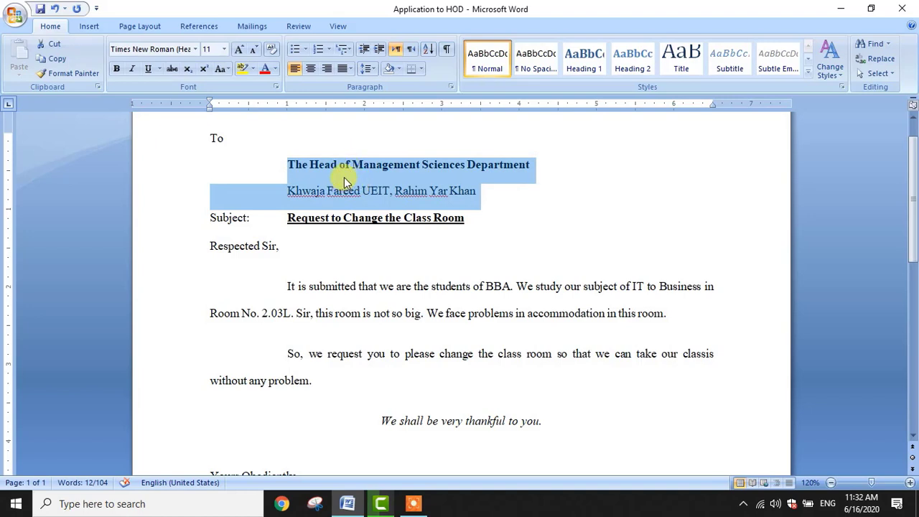
left_click(367, 69)
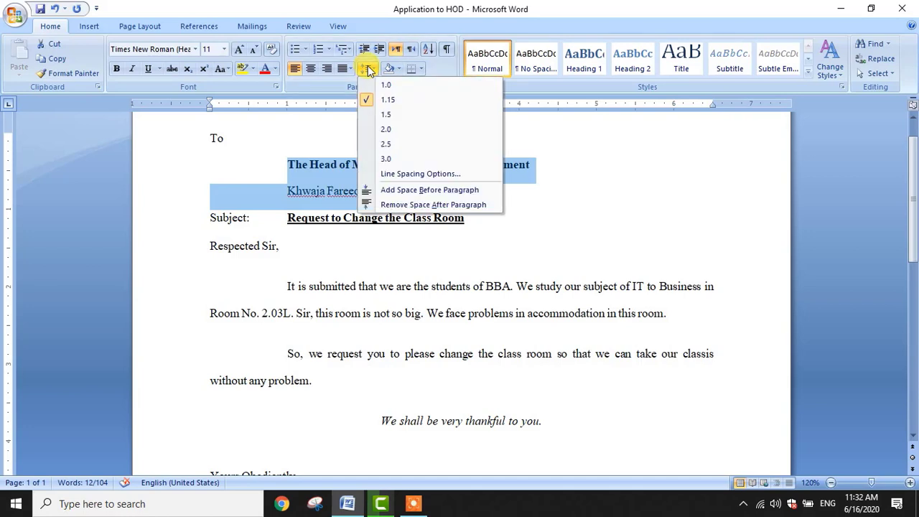
left_click(535, 185)
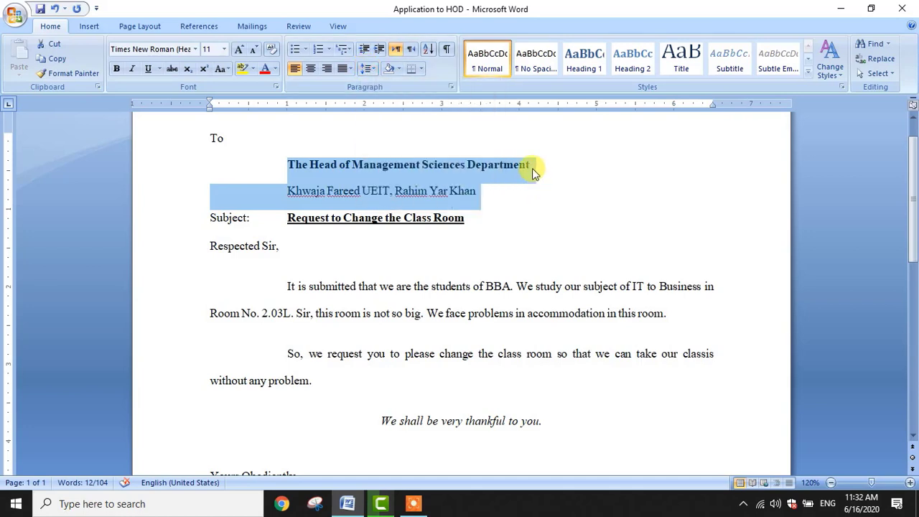
left_click(368, 69)
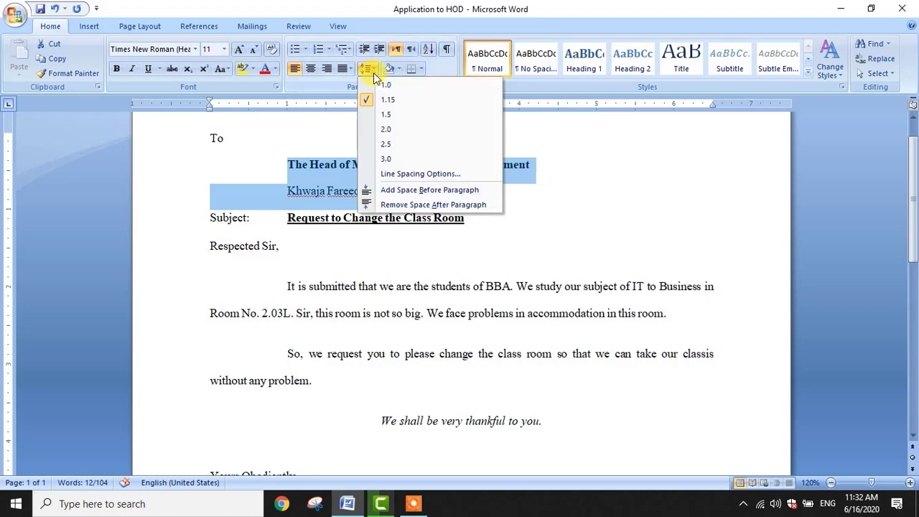
left_click(406, 206)
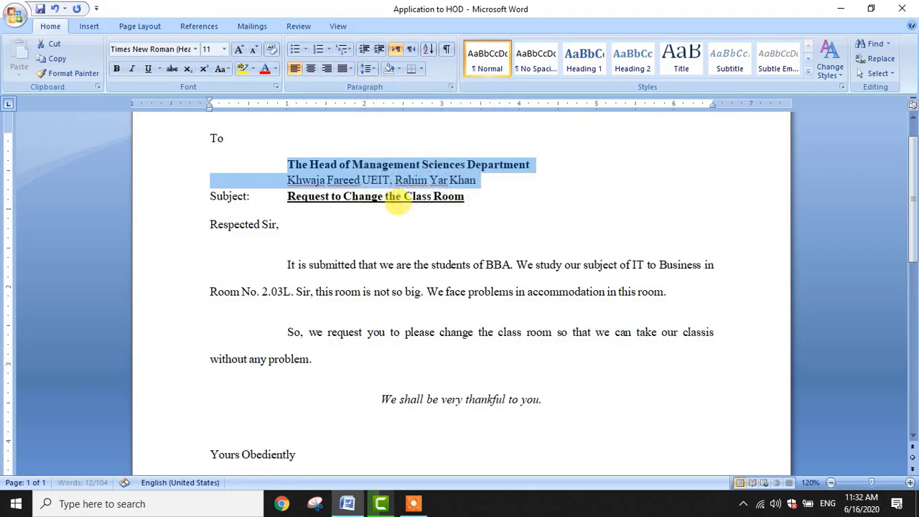
left_click(478, 181)
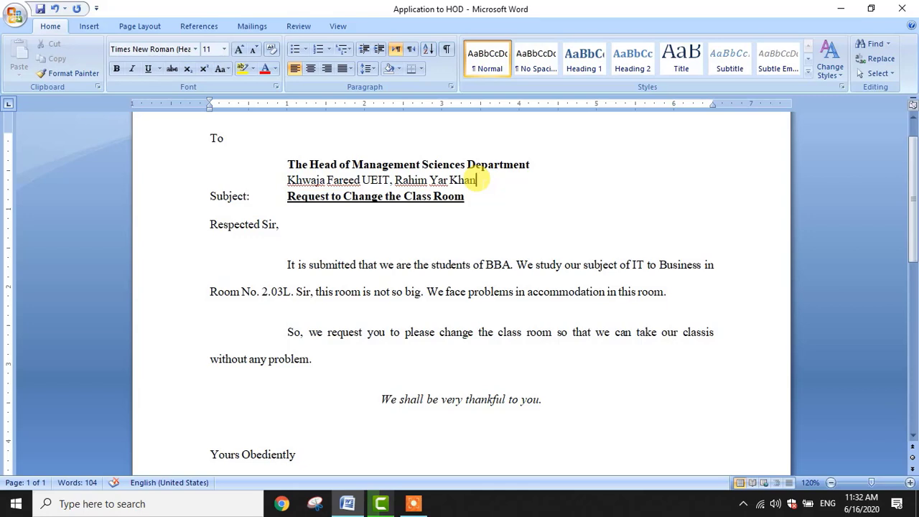
key("Return")
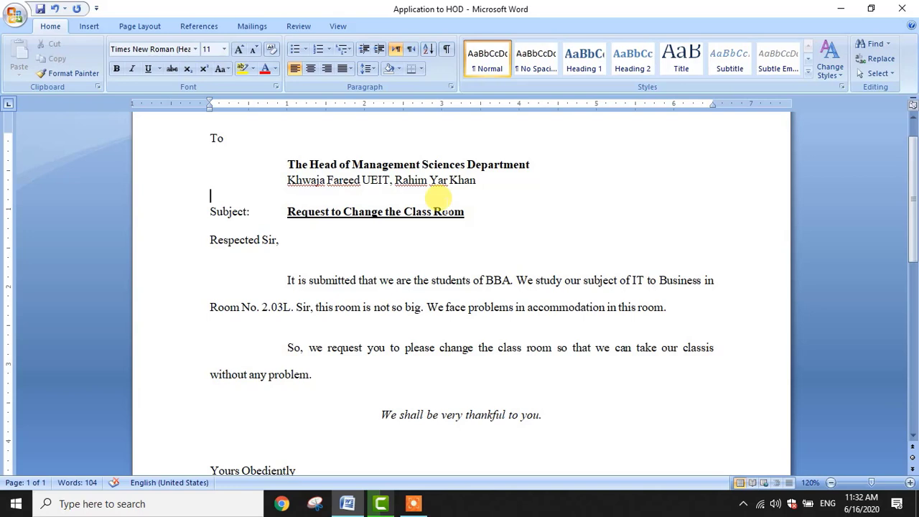
Format "BBA." in the first body paragraph as bold at font size 14.
scroll(300, 307, "down", 3)
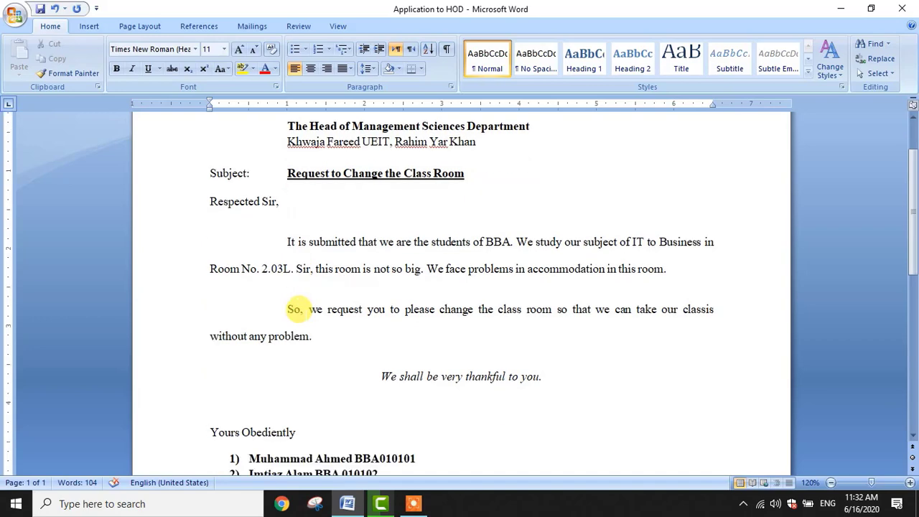
scroll(305, 258, "up", 1)
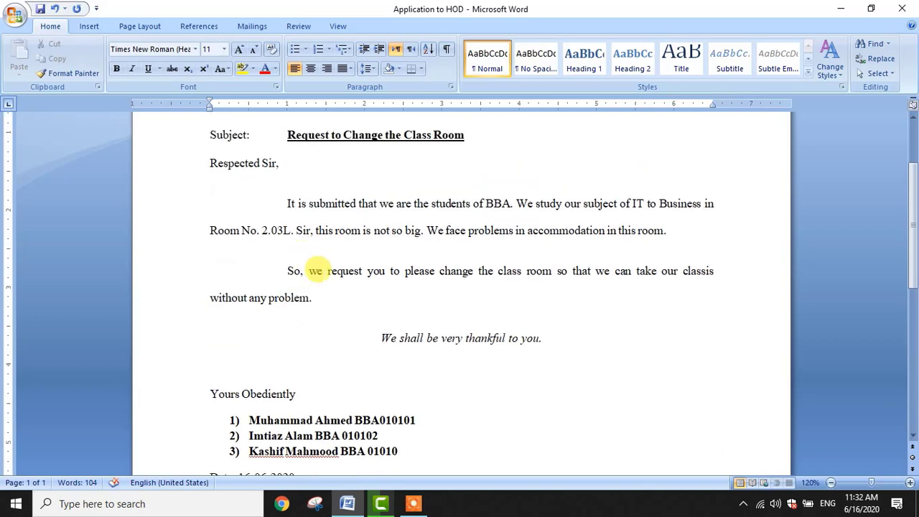
scroll(310, 272, "up", 3)
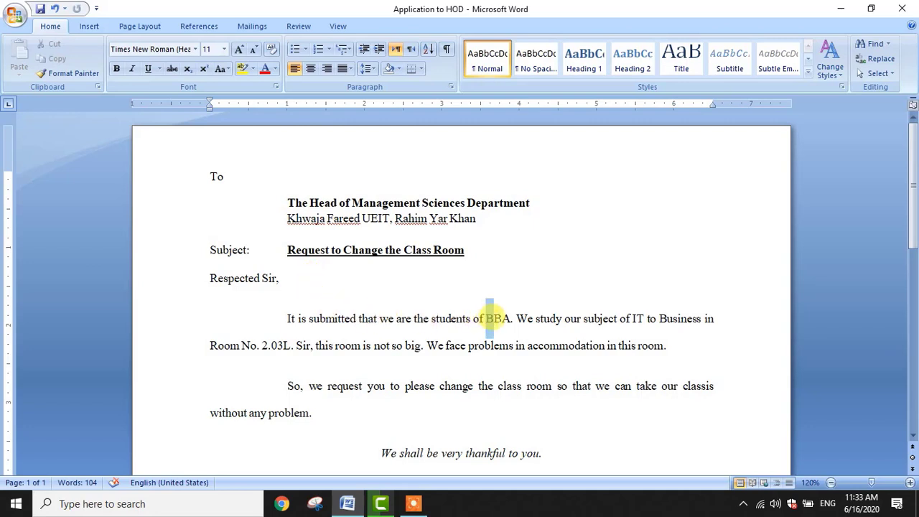
left_click_drag(487, 318, 512, 318)
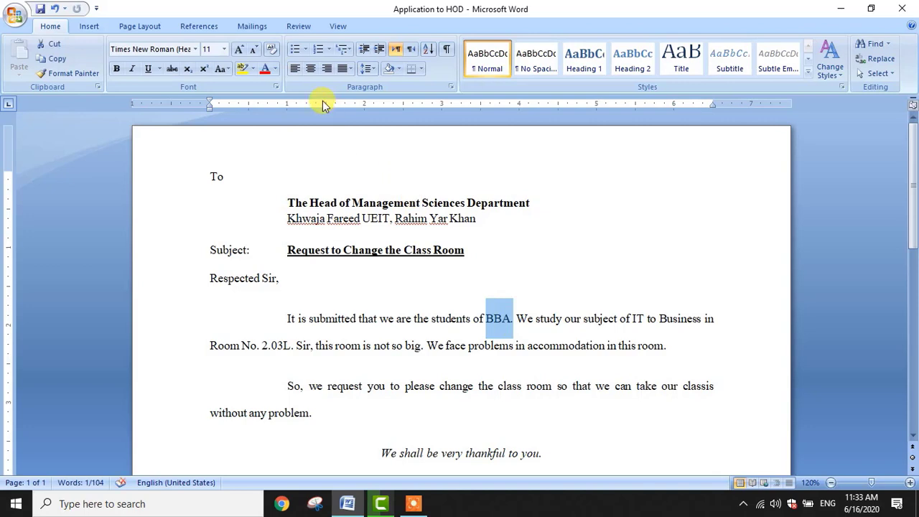
left_click(224, 49)
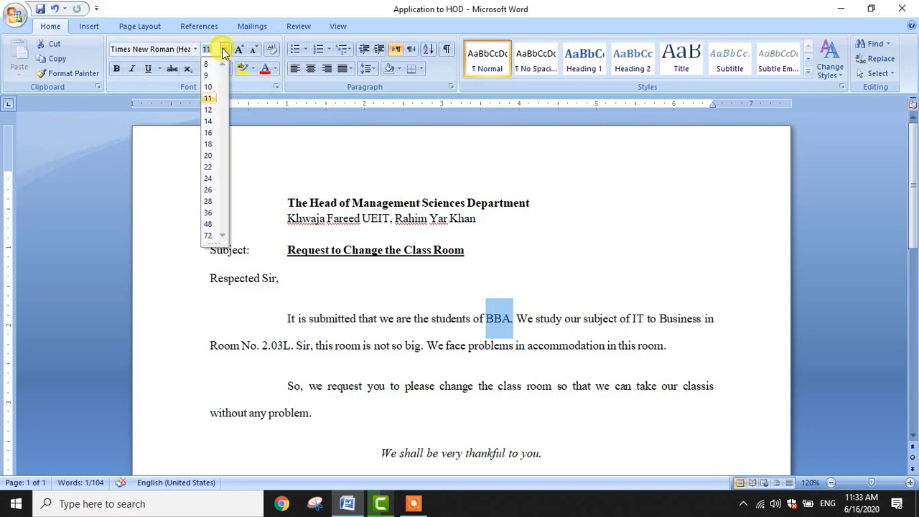
left_click(214, 121)
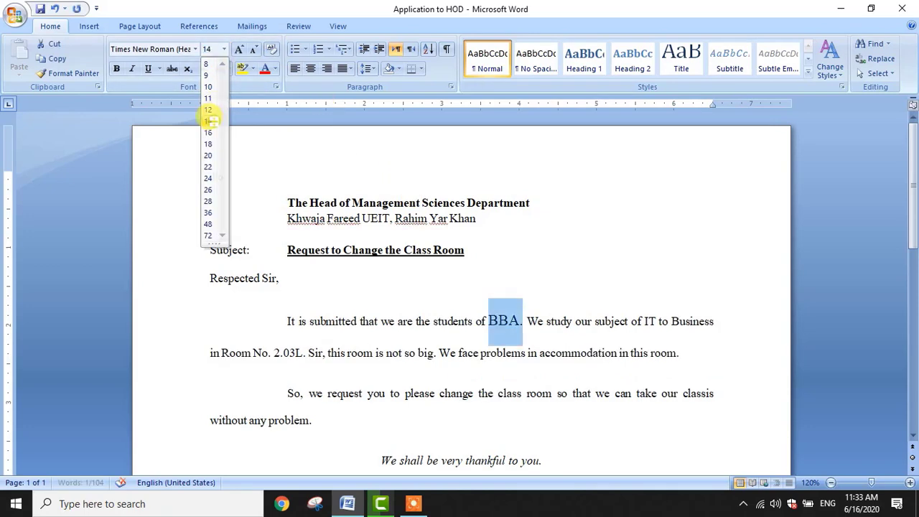
left_click(117, 70)
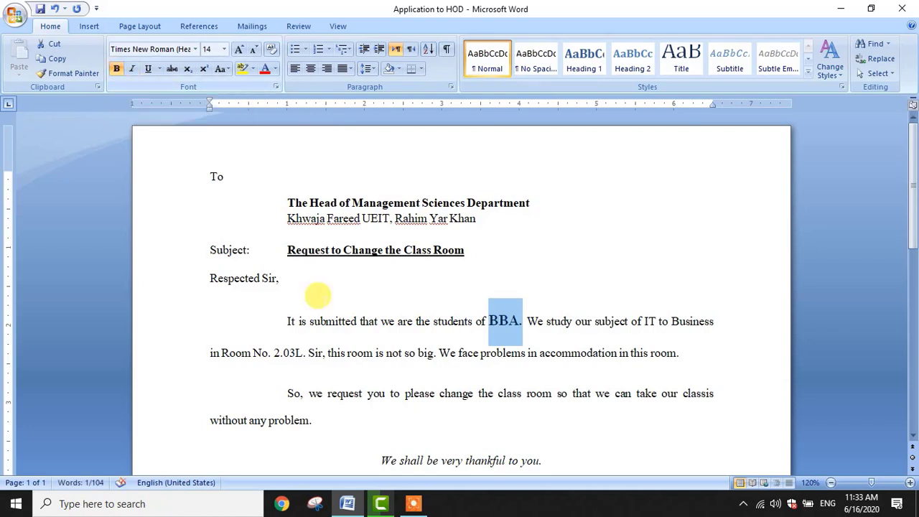
left_click(409, 424)
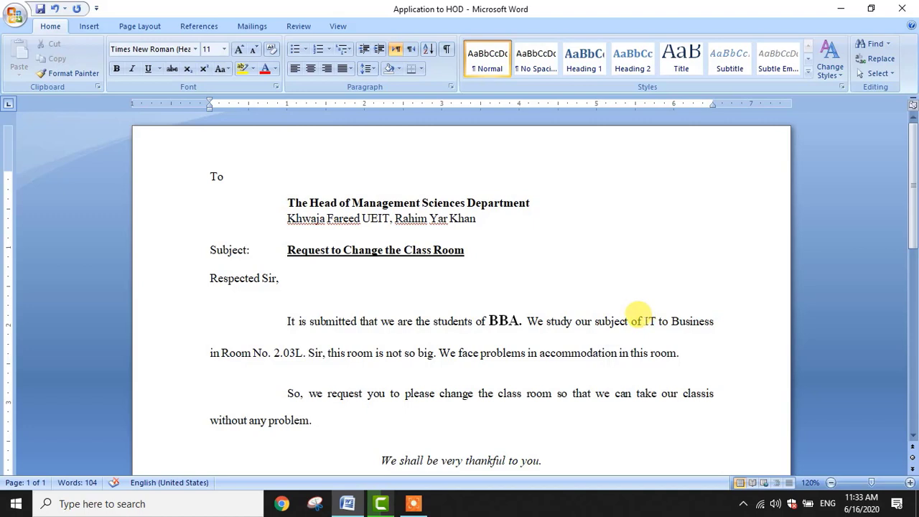
Format the subject name "IT to Business" in the first body paragraph as bold at font size 14.
left_click_drag(642, 319, 712, 308)
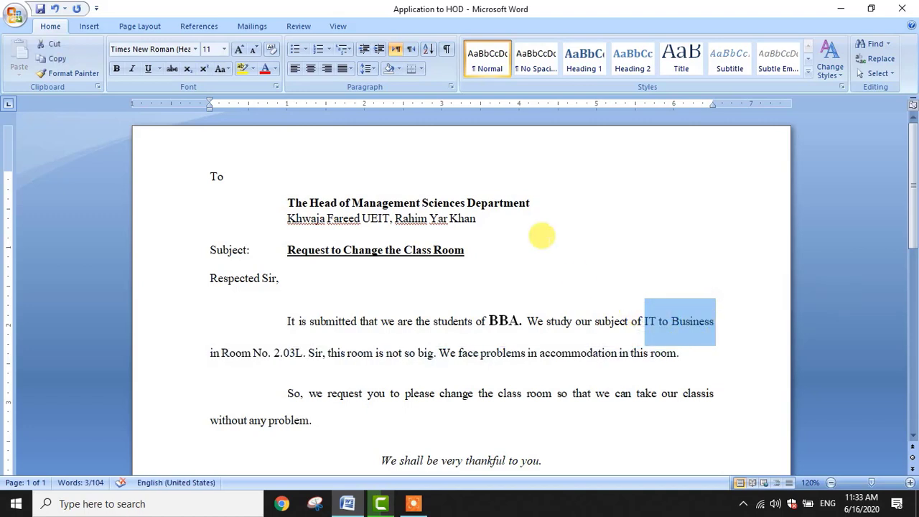
left_click(225, 49)
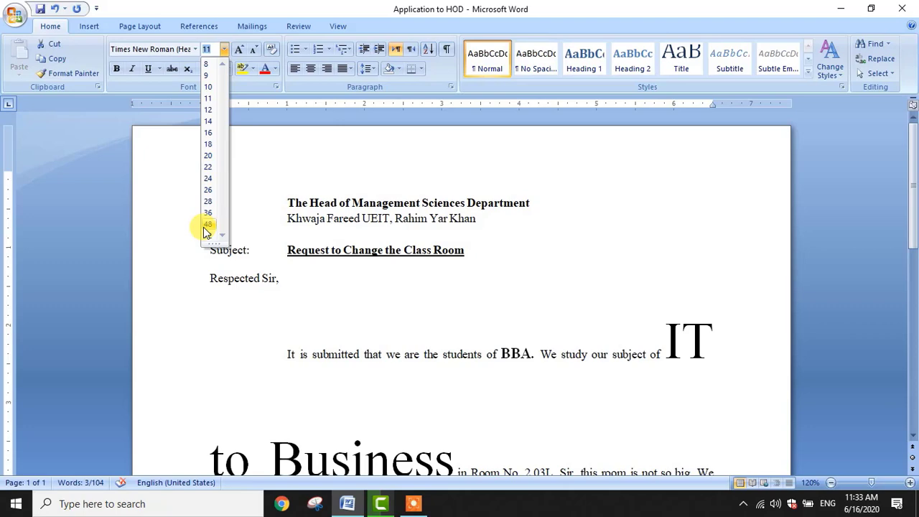
left_click(208, 122)
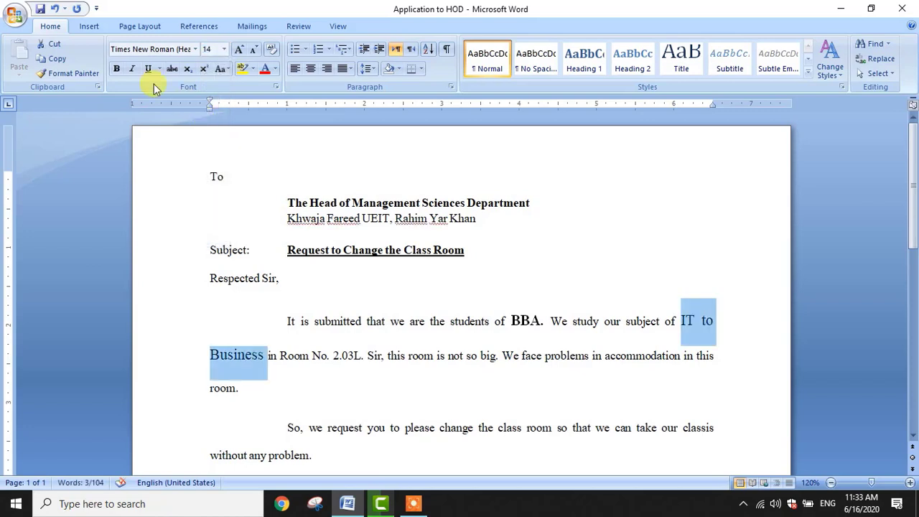
left_click(113, 71)
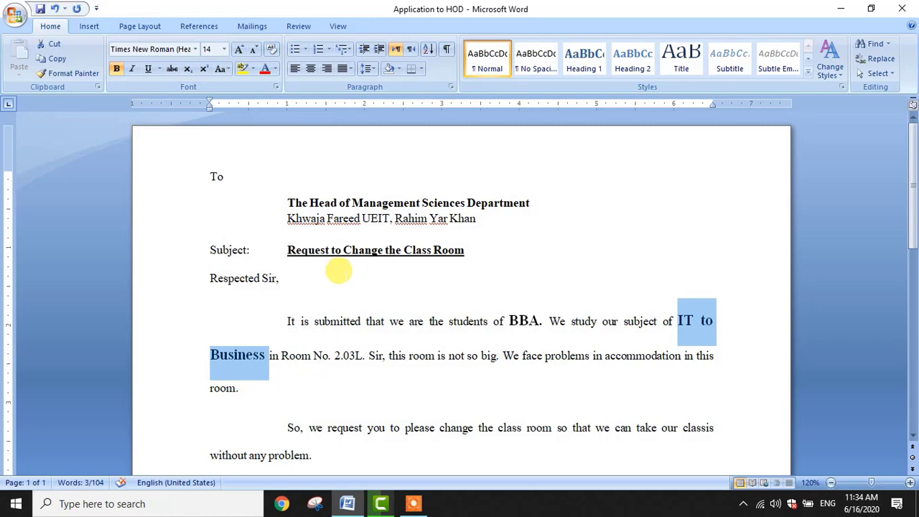
Format the phrase "please change the class room" in the second body paragraph as bold and underlined.
scroll(338, 271, "down", 4)
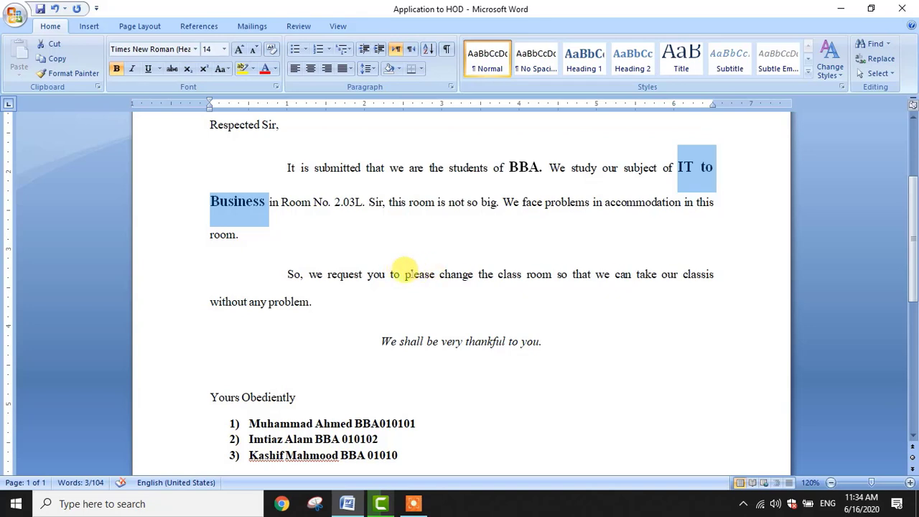
left_click_drag(404, 274, 542, 266)
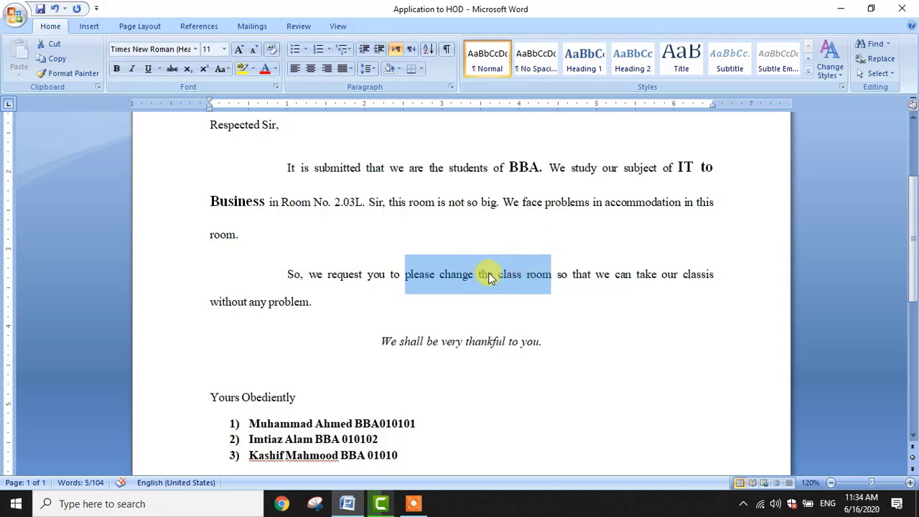
left_click(147, 72)
left_click(116, 70)
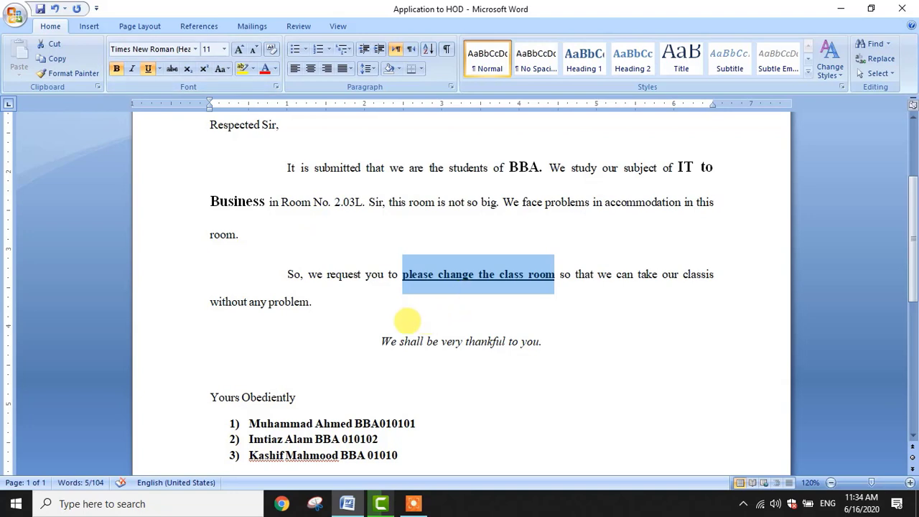
left_click(421, 327)
left_click(511, 167)
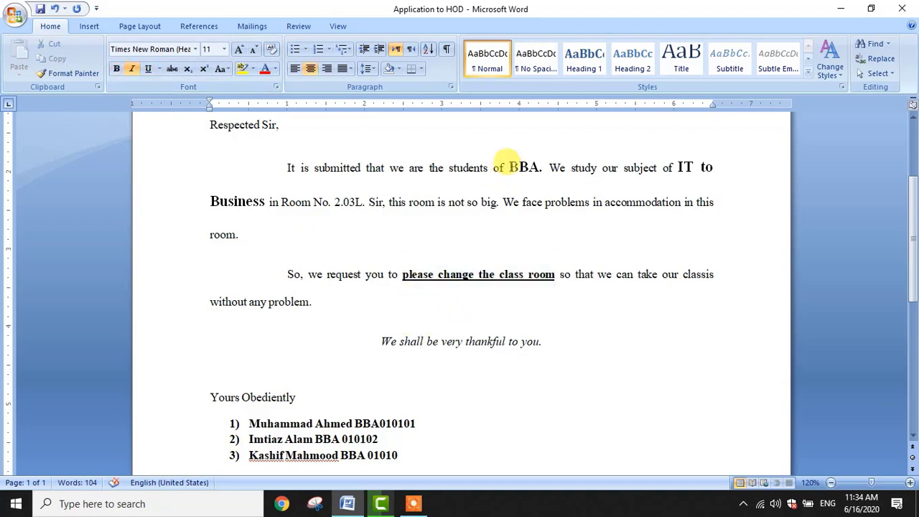
left_click(697, 167)
left_click(442, 273)
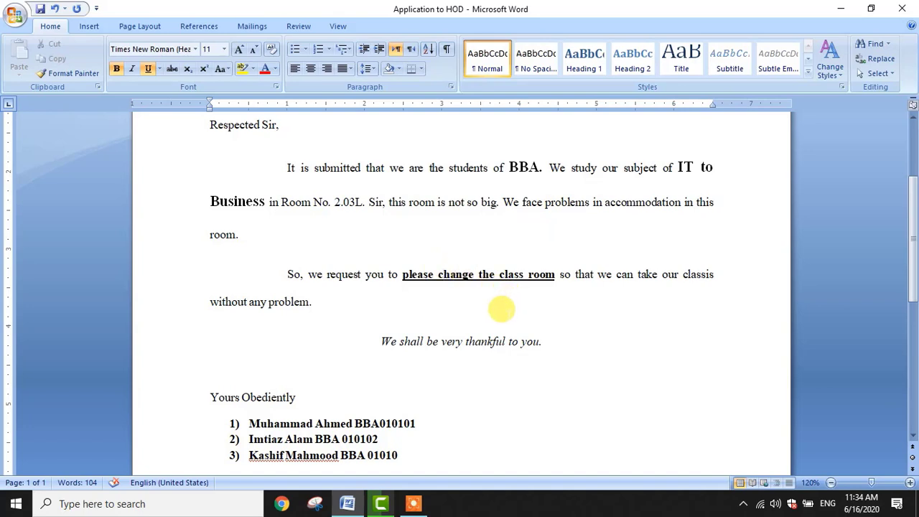
left_click_drag(401, 272, 555, 267)
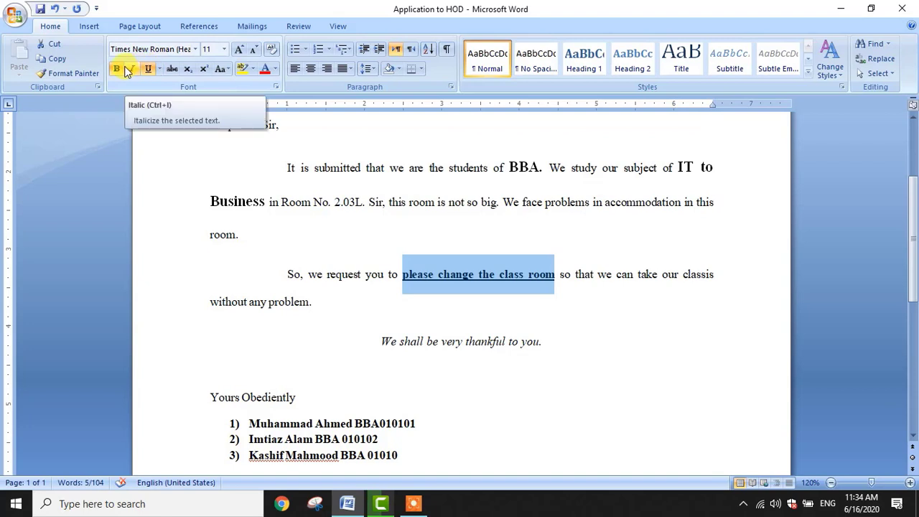
left_click(277, 68)
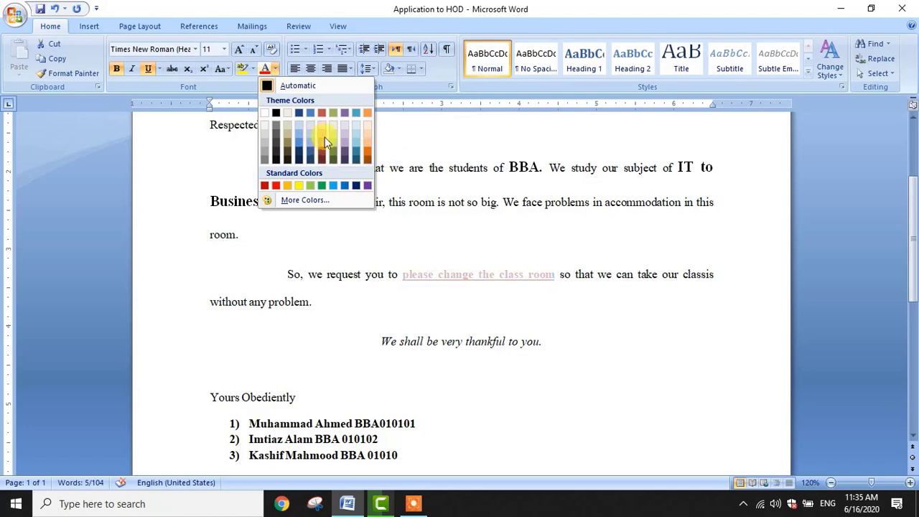
left_click(217, 149)
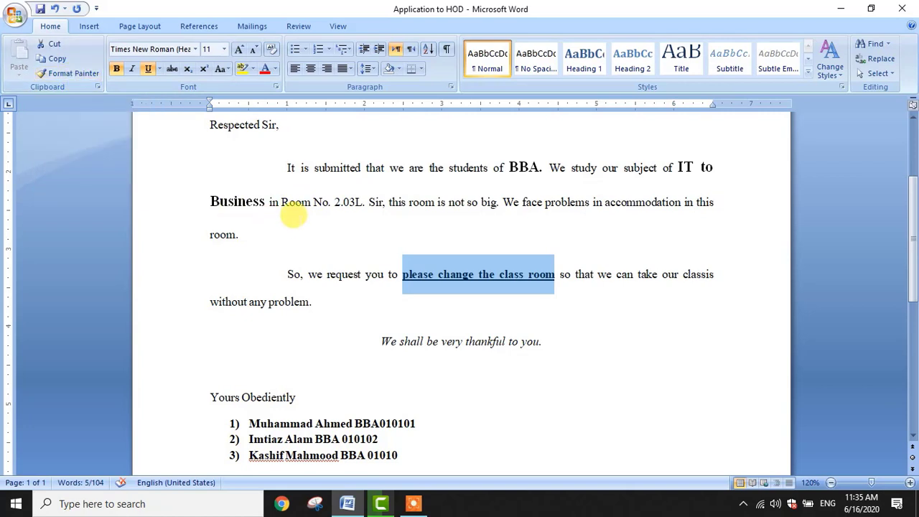
Copy the formatting of the subject text "Request to Change the Class Room" onto the line "We shall be very thankful to you." with Format Painter.
scroll(302, 208, "up", 1)
scroll(324, 204, "up", 1)
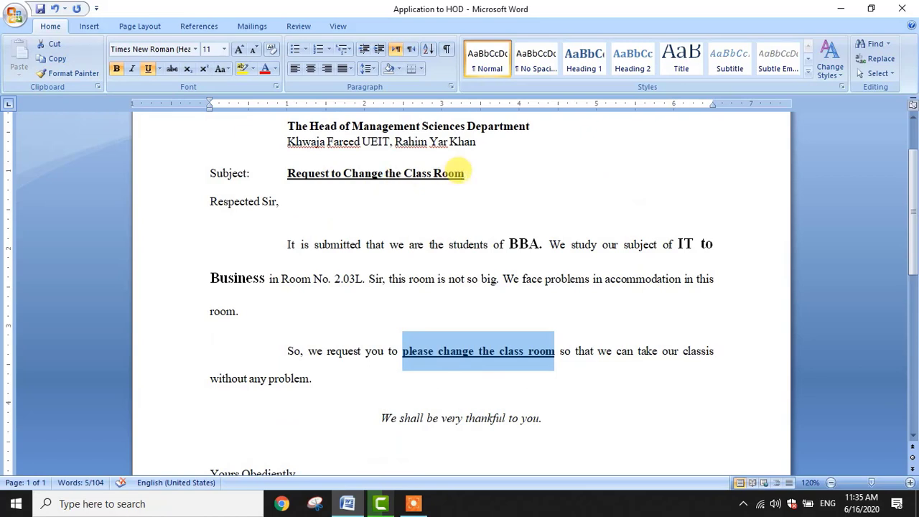
left_click(277, 167)
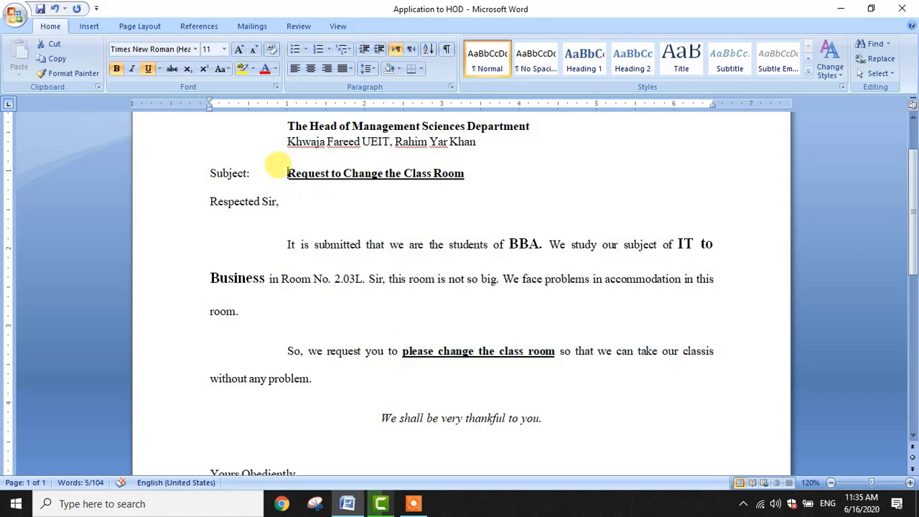
left_click_drag(277, 167, 453, 179)
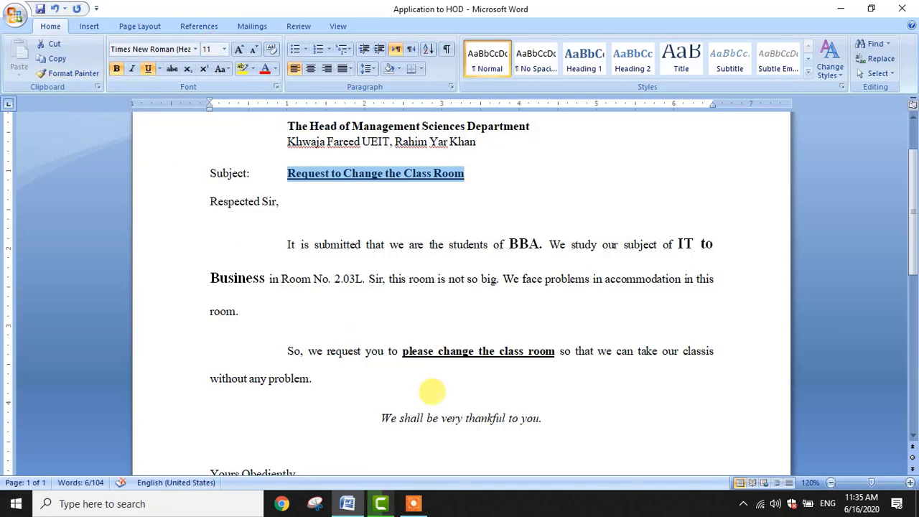
scroll(418, 373, "down", 1)
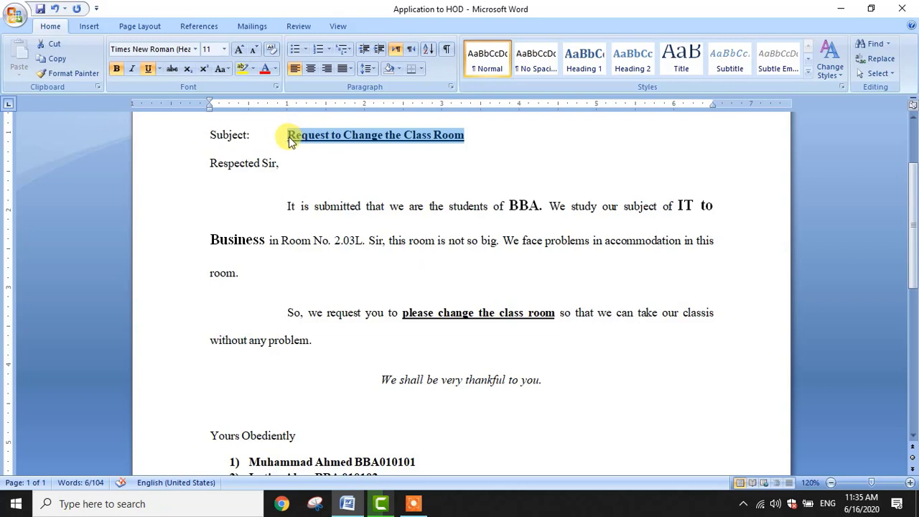
left_click(273, 128)
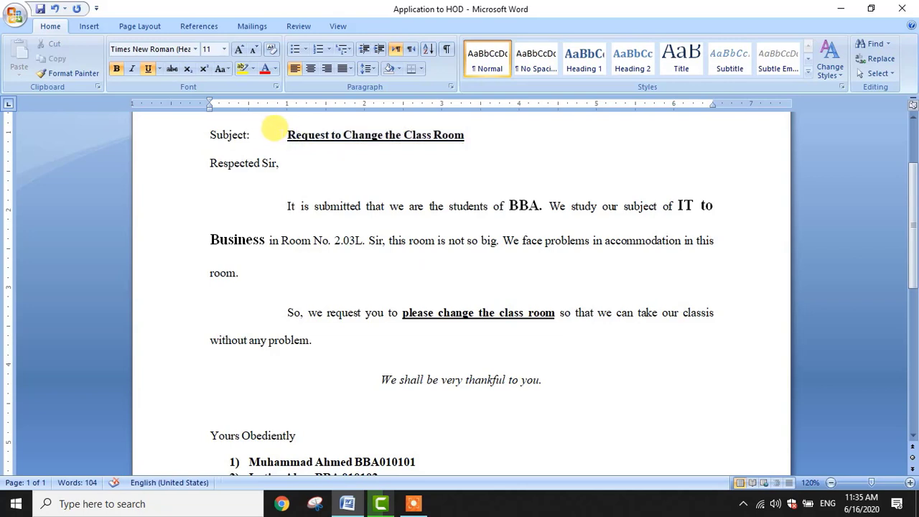
left_click_drag(286, 135, 465, 138)
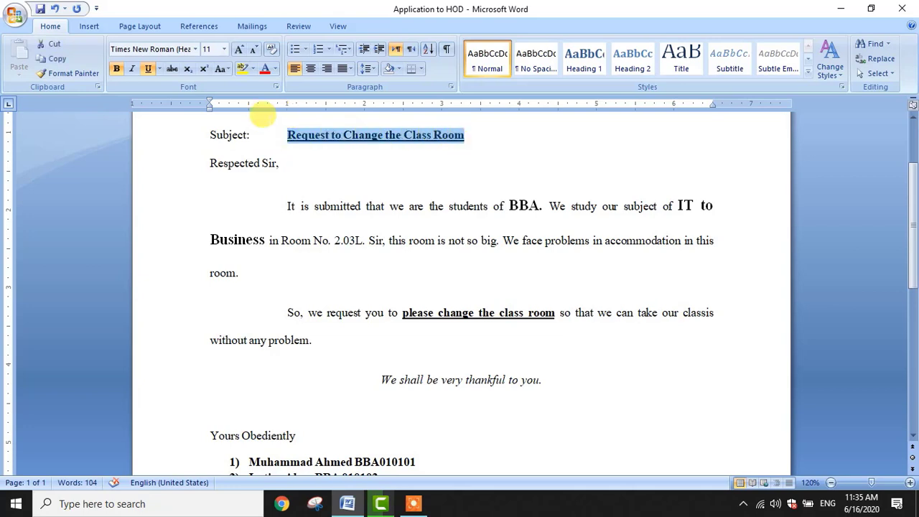
left_click(62, 76)
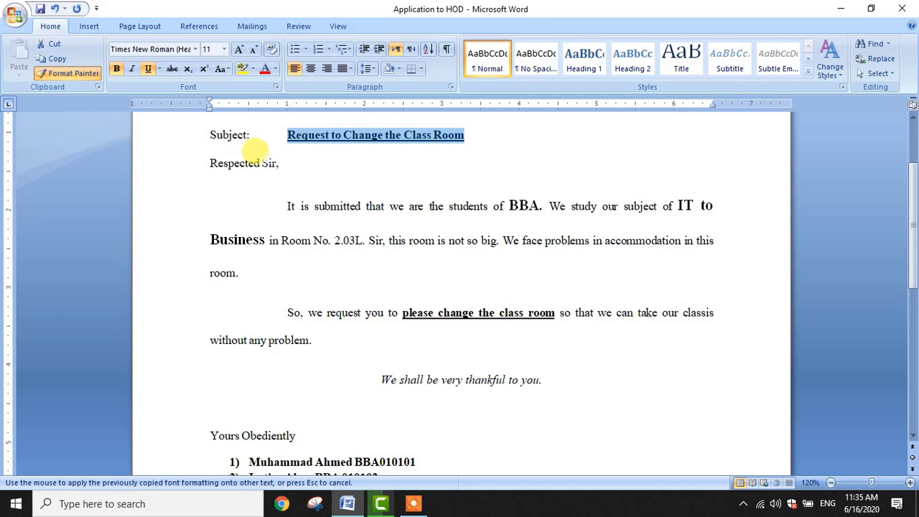
scroll(255, 247, "down", 2)
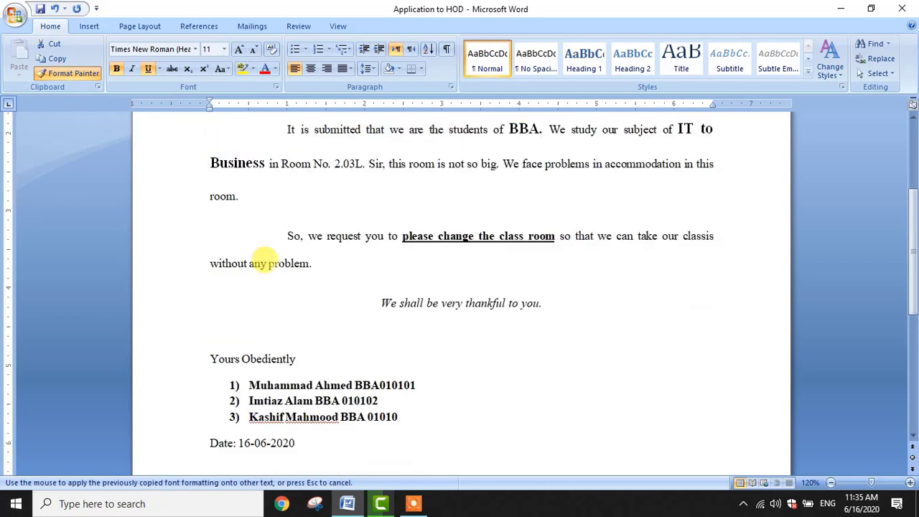
left_click_drag(379, 303, 545, 303)
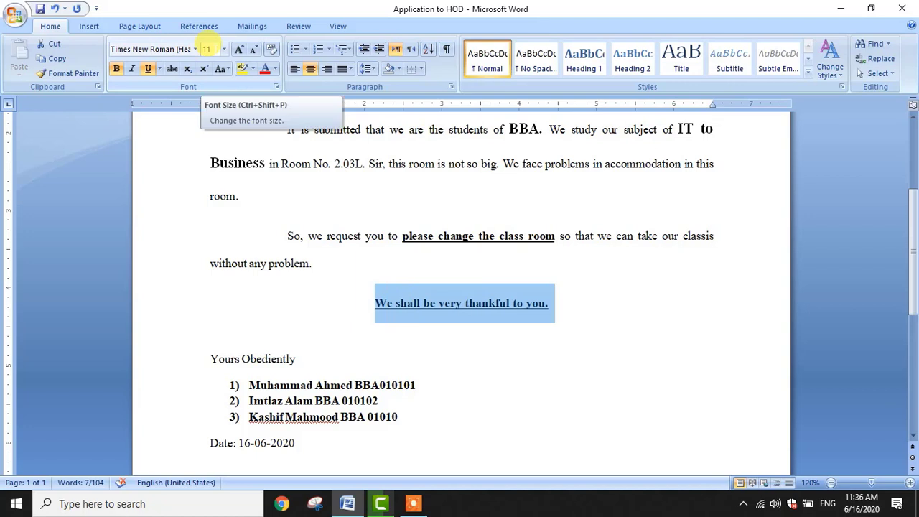
scroll(362, 301, "up", 2)
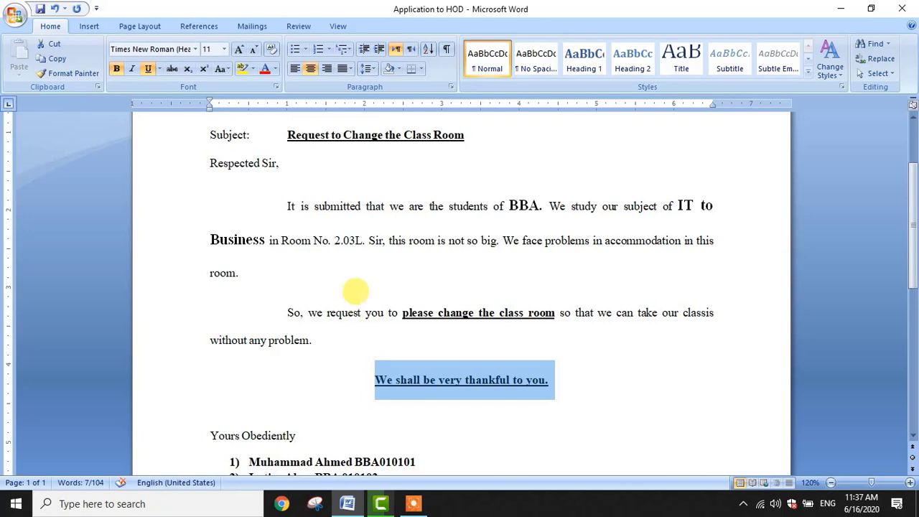
scroll(320, 265, "up", 3)
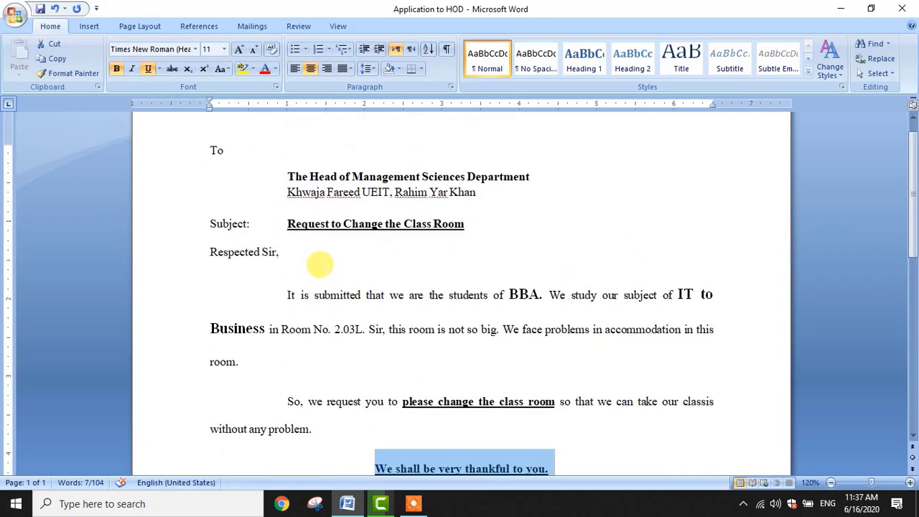